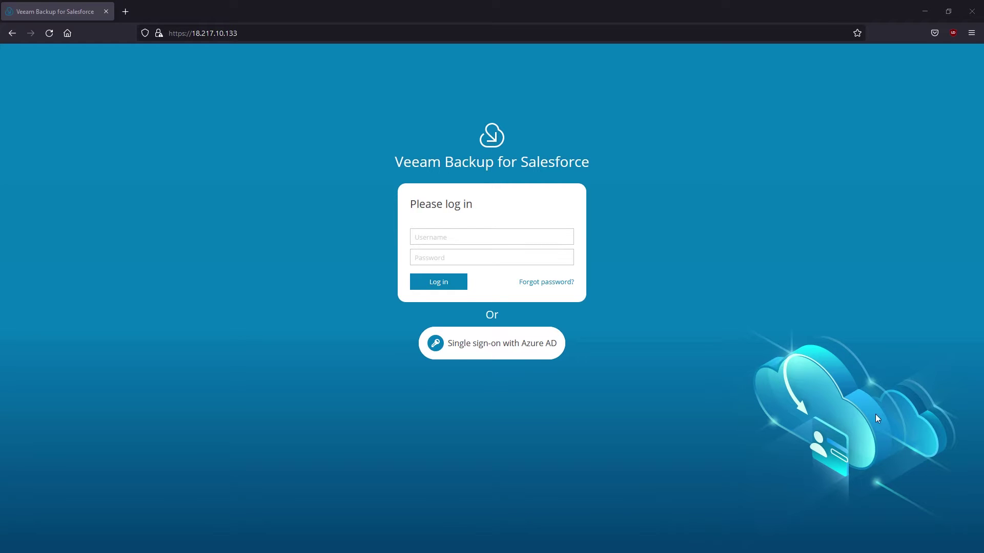
Sign in to Veeam Backup for Salesforce with Azure AD single sign-on
{"action": "left_click", "coordinate": [537, 355]}
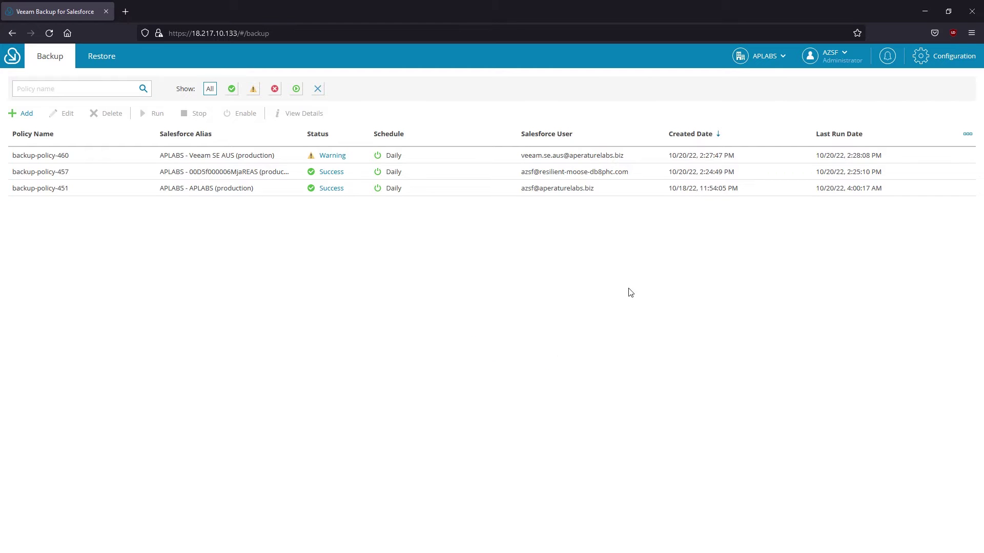
Check the available organizations and the signed-in user's account options
{"action": "left_click", "coordinate": [754, 59]}
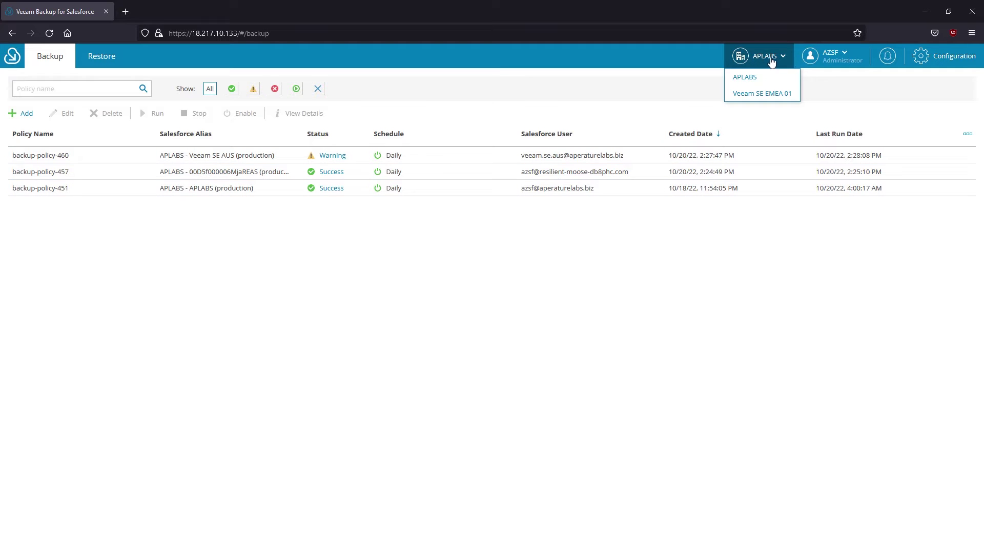
{"action": "left_click", "coordinate": [820, 59]}
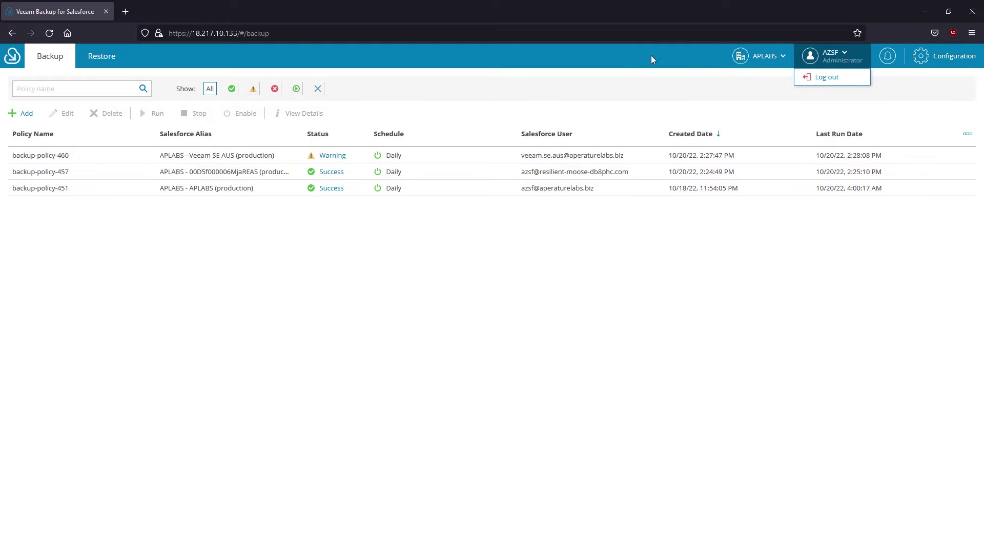
{"action": "left_click", "coordinate": [629, 54]}
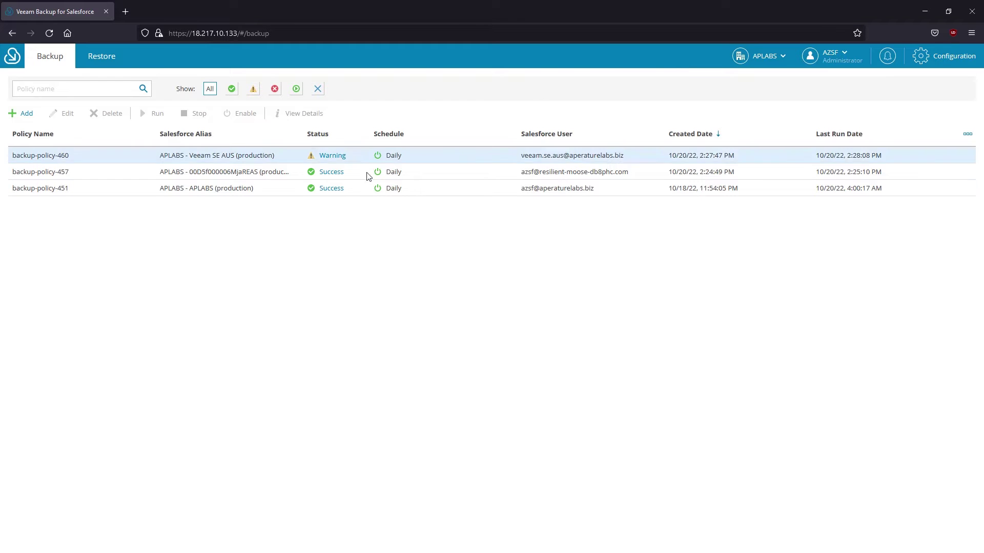
Review backup-policy-451's session history, then return to the list and select that policy
{"action": "left_click", "coordinate": [333, 192]}
{"action": "left_click", "coordinate": [333, 190]}
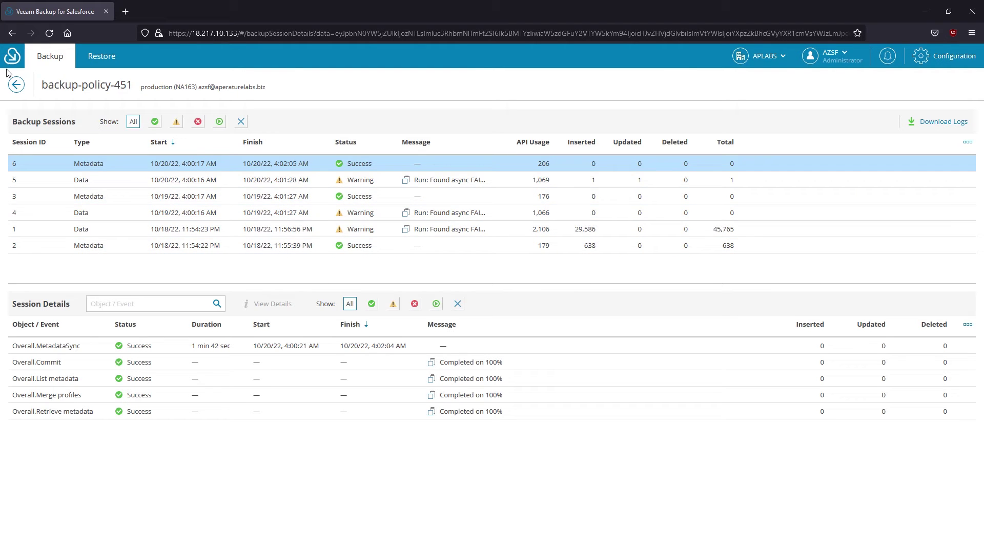
{"action": "left_click", "coordinate": [17, 86]}
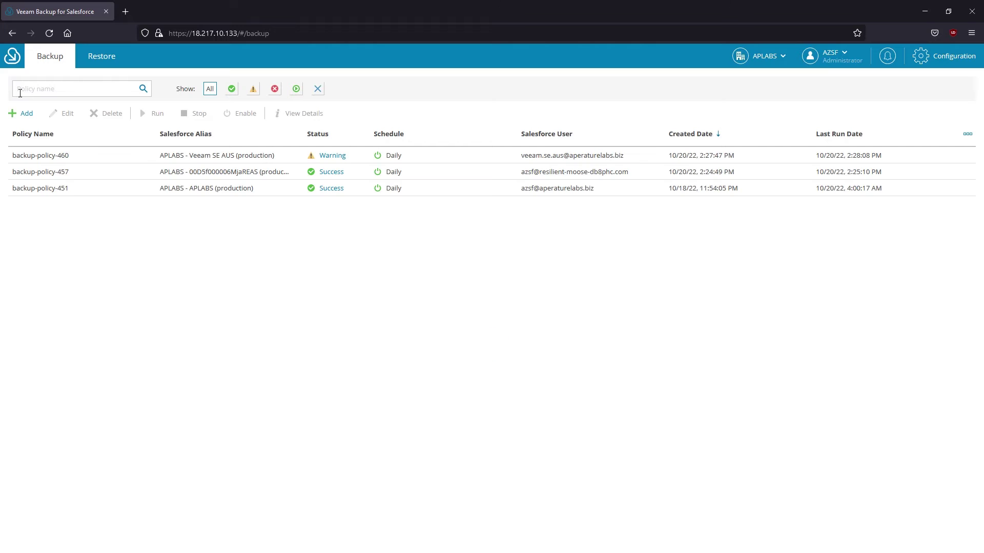
{"action": "left_click", "coordinate": [128, 194]}
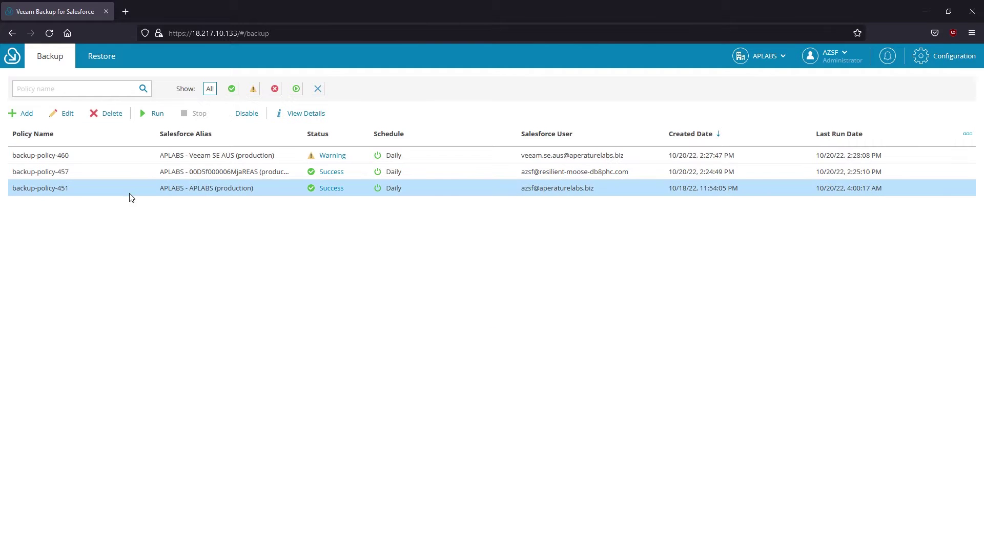
In backup-policy-451, add a schedule named '10 min' that repeats every 10 minutes
{"action": "left_click", "coordinate": [68, 115]}
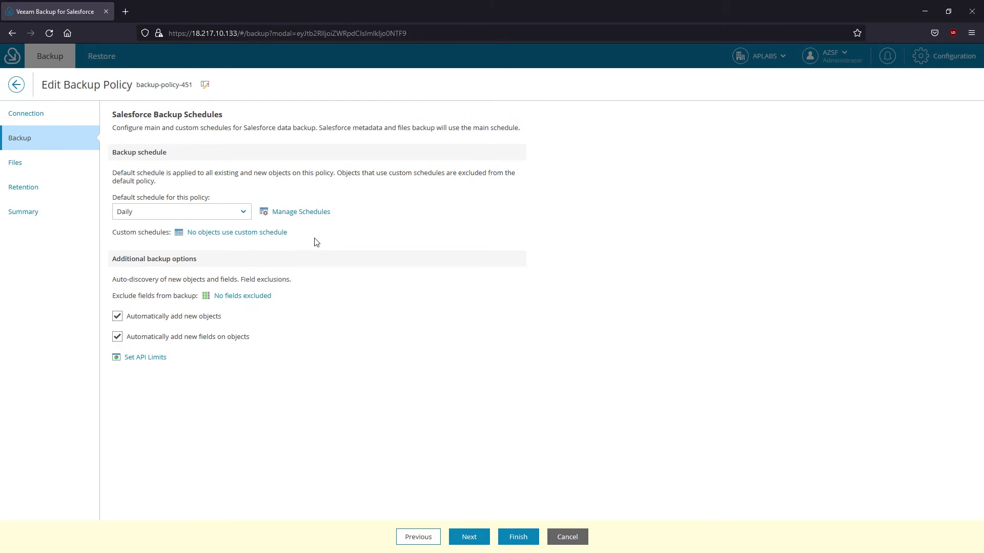
{"action": "left_click", "coordinate": [307, 213]}
{"action": "left_click", "coordinate": [681, 156]}
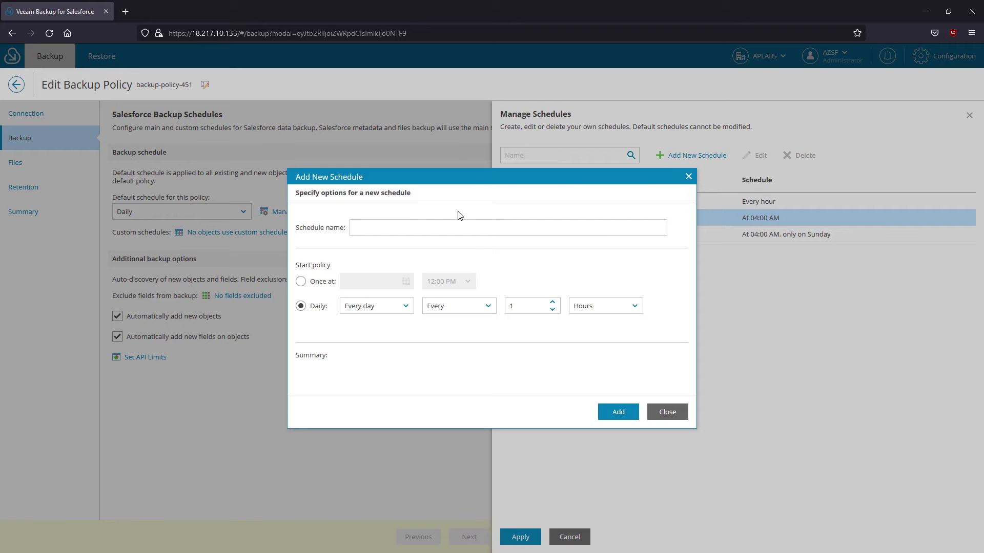
{"action": "left_click", "coordinate": [410, 228]}
{"action": "type", "text": "10 min"}
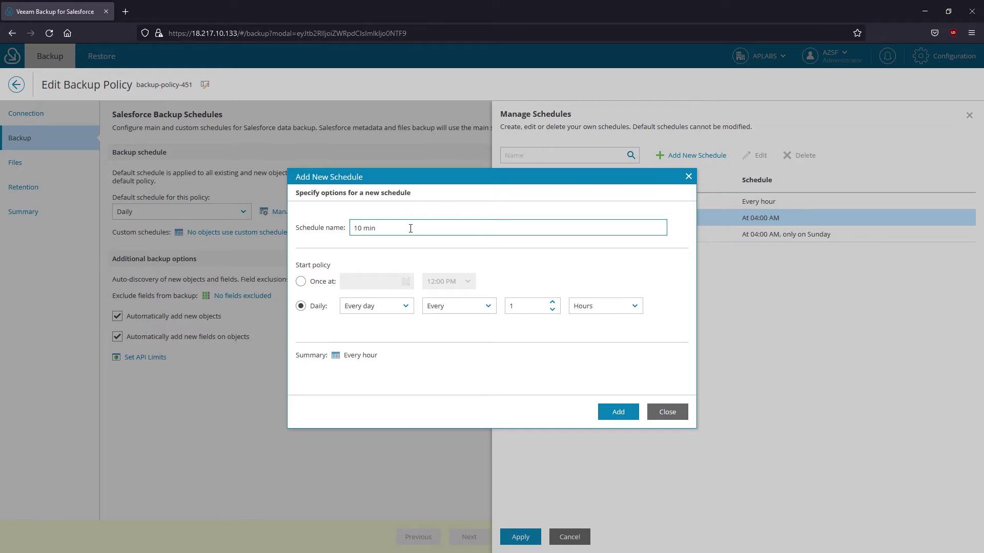
{"action": "left_click", "coordinate": [538, 307]}
{"action": "type", "text": "0"}
{"action": "left_click", "coordinate": [606, 308]}
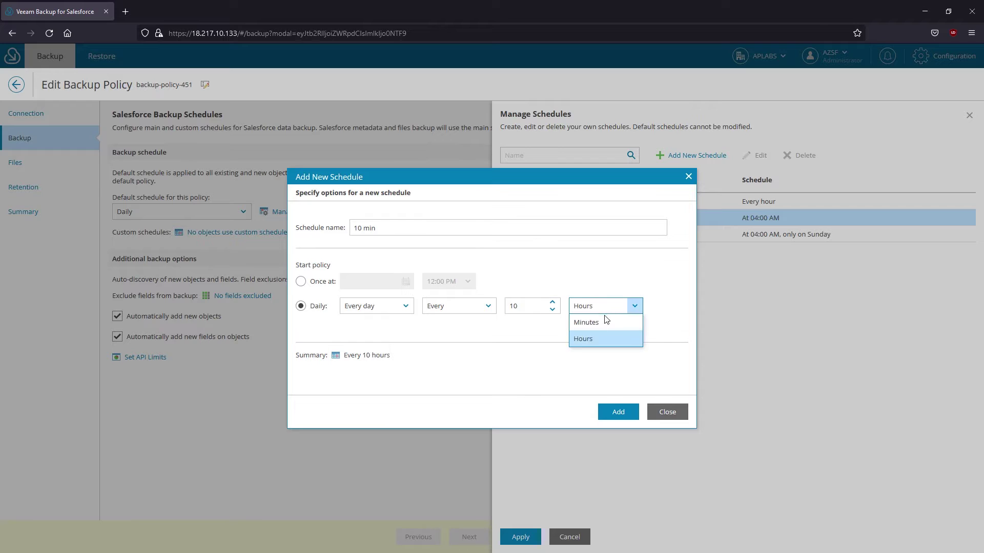
{"action": "left_click", "coordinate": [599, 336]}
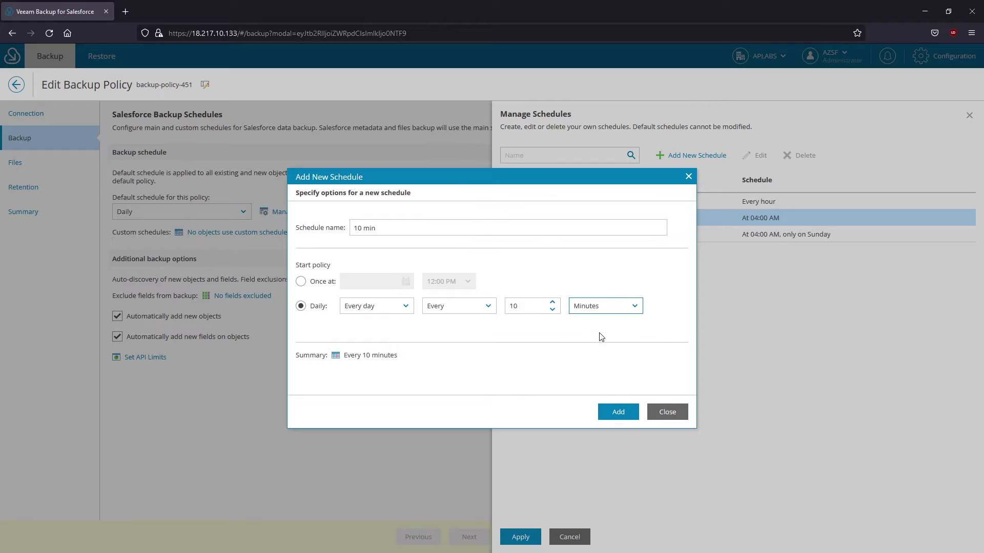
{"action": "left_click", "coordinate": [618, 413]}
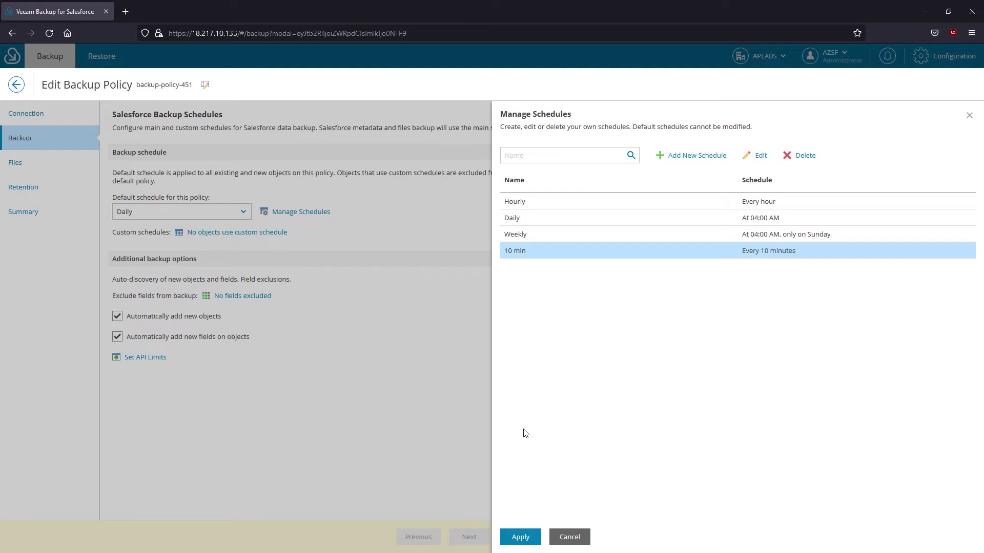
{"action": "left_click", "coordinate": [527, 217]}
{"action": "left_click", "coordinate": [520, 537]}
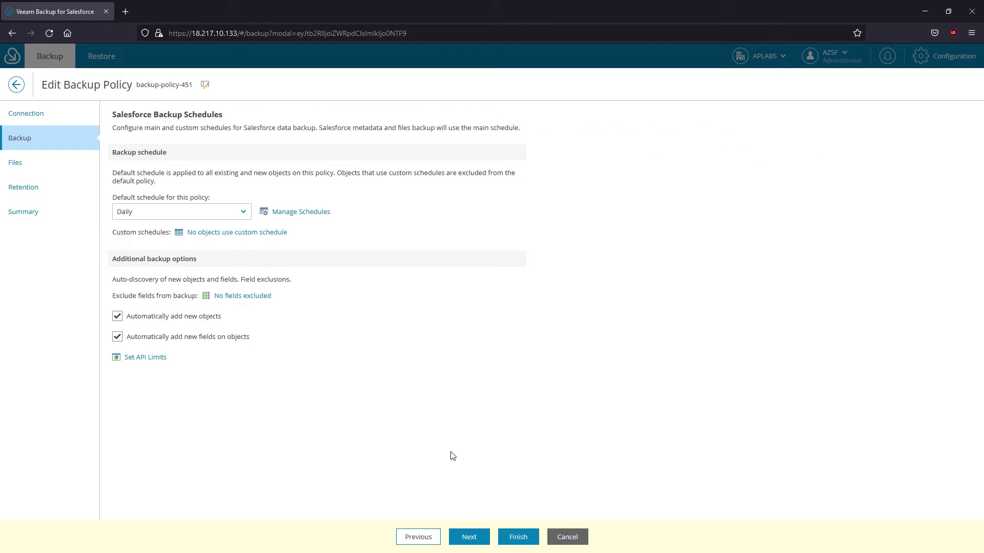
Assign the '10 min' schedule to the Account object and apply it
{"action": "left_click", "coordinate": [248, 232]}
{"action": "left_click", "coordinate": [539, 163]}
{"action": "type", "text": "account"}
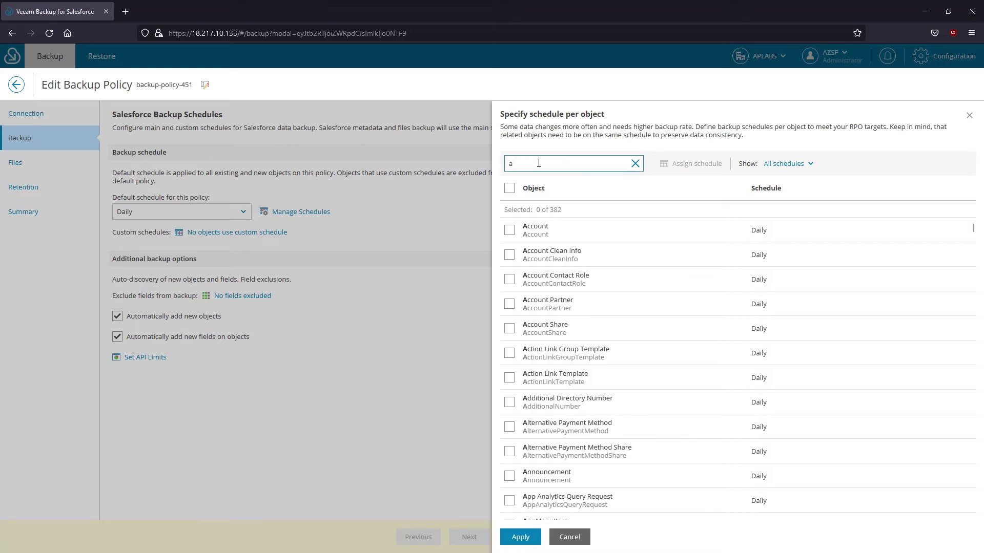
{"action": "left_click", "coordinate": [511, 233]}
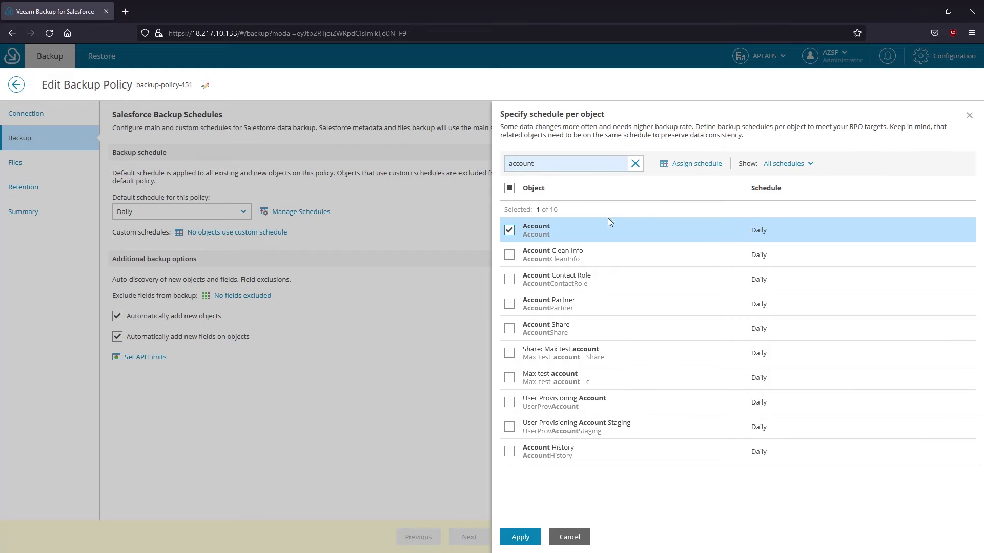
{"action": "left_click", "coordinate": [695, 164]}
{"action": "left_click", "coordinate": [519, 304]}
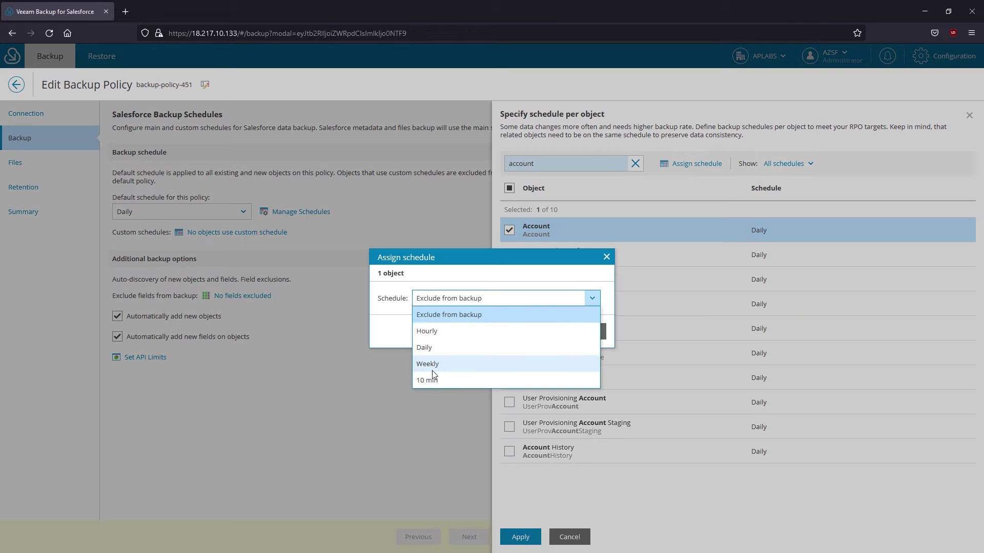
{"action": "left_click", "coordinate": [432, 371]}
{"action": "left_click", "coordinate": [535, 331]}
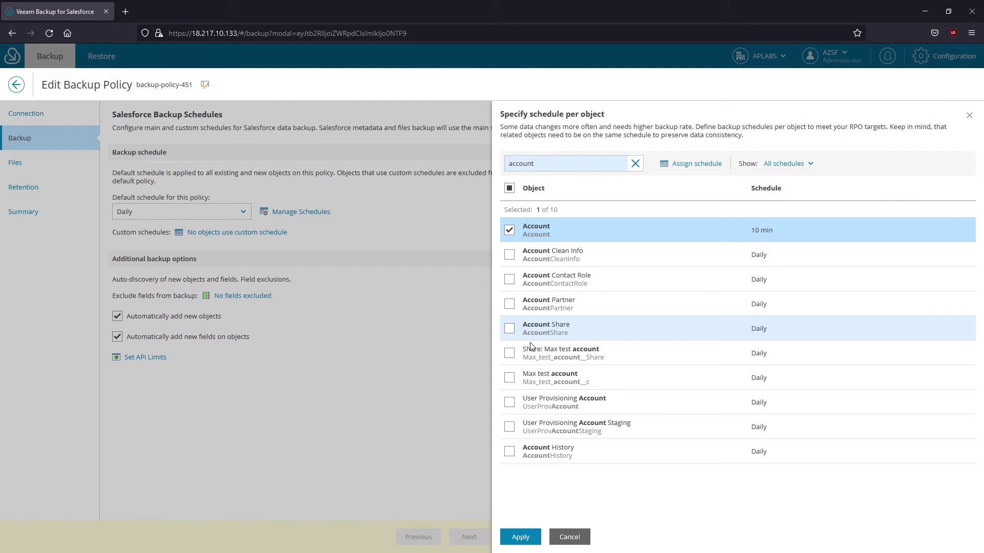
{"action": "left_click", "coordinate": [520, 537]}
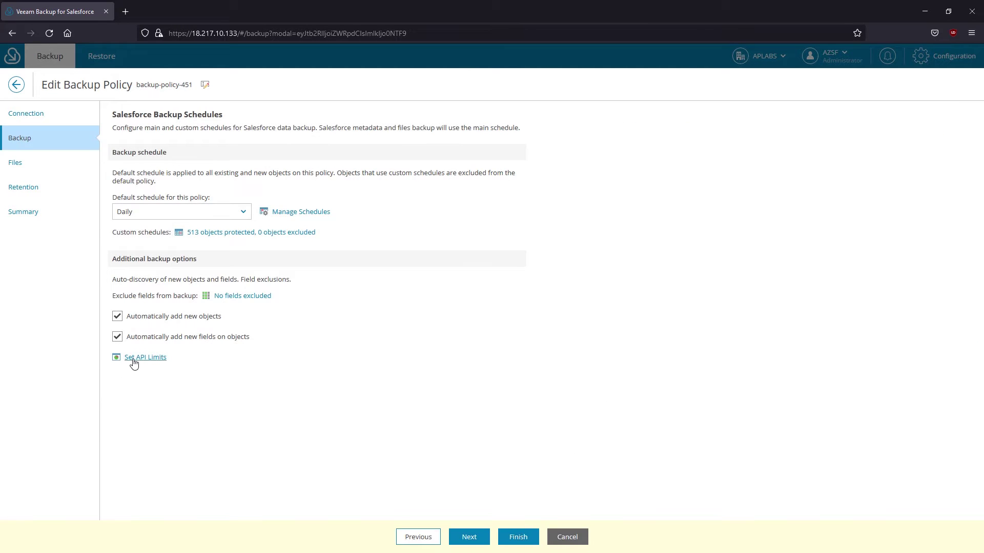
{"action": "left_click", "coordinate": [134, 358]}
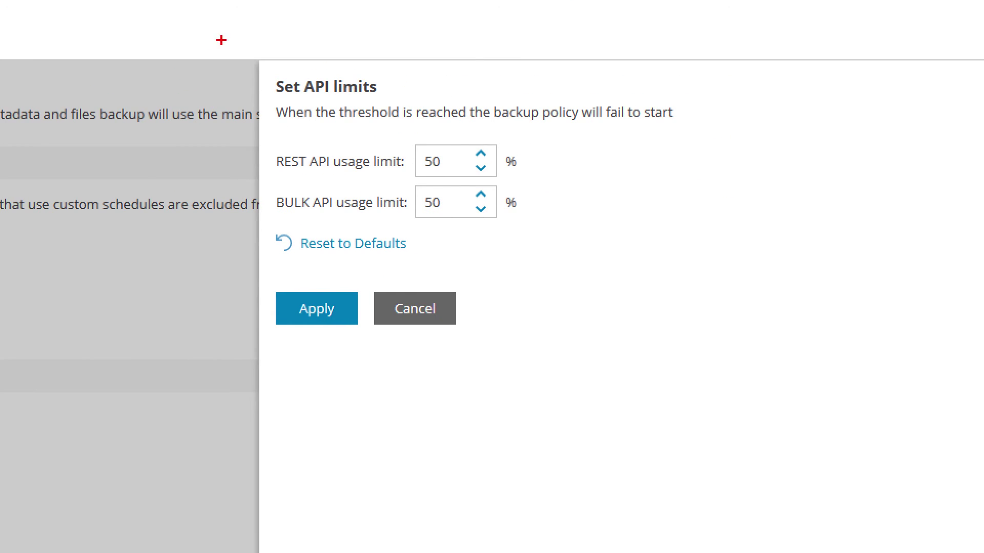
Review the REST and BULK API limits at 50% and close them unchanged
{"action": "mouse_move", "coordinate": [233, 41]}
{"action": "left_mouse_down"}
{"action": "mouse_move", "coordinate": [683, 283]}
{"action": "mouse_move", "coordinate": [773, 367]}
{"action": "left_mouse_up"}
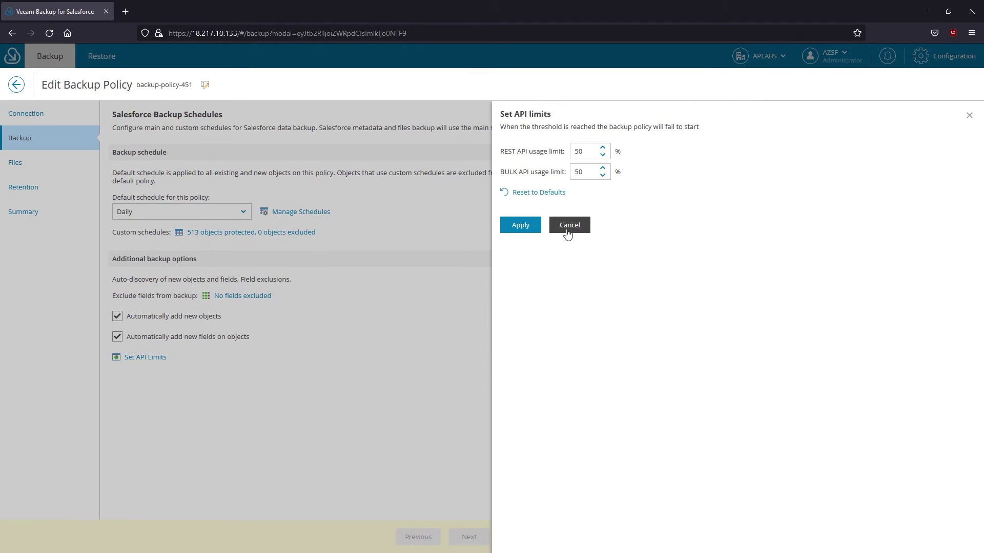
{"action": "left_click", "coordinate": [568, 234]}
Turn on files and attachments backup for backup-policy-451
{"action": "left_click", "coordinate": [469, 538]}
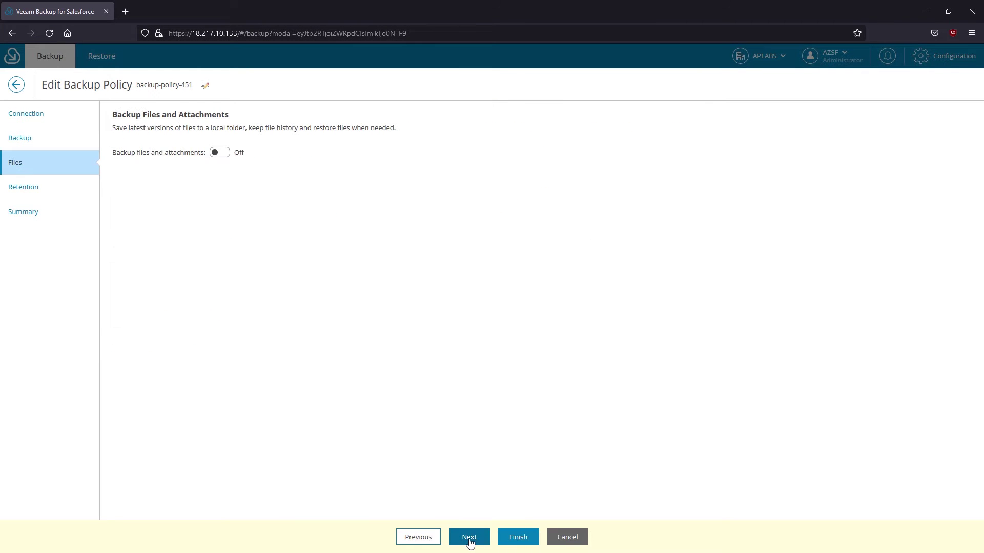
{"action": "left_click", "coordinate": [222, 154]}
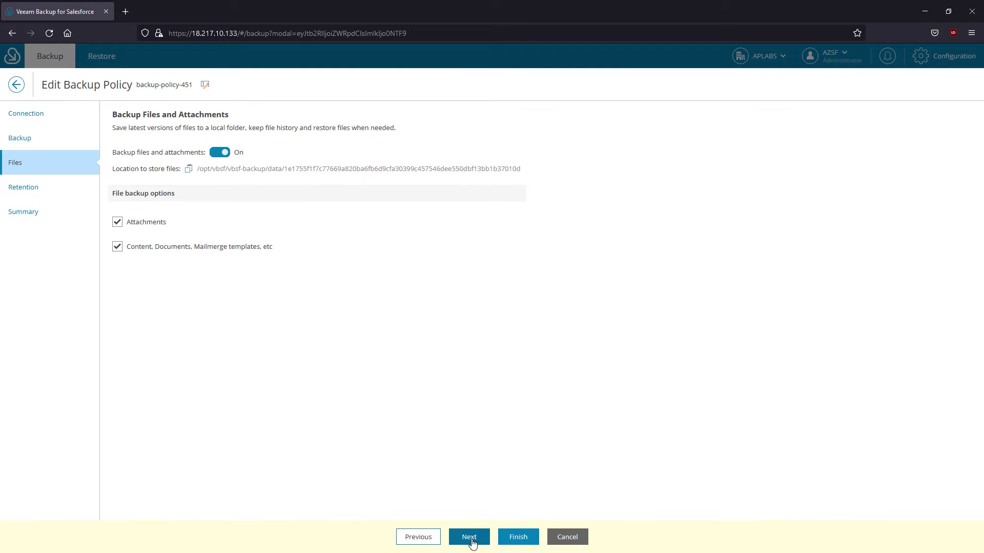
{"action": "left_click", "coordinate": [470, 539]}
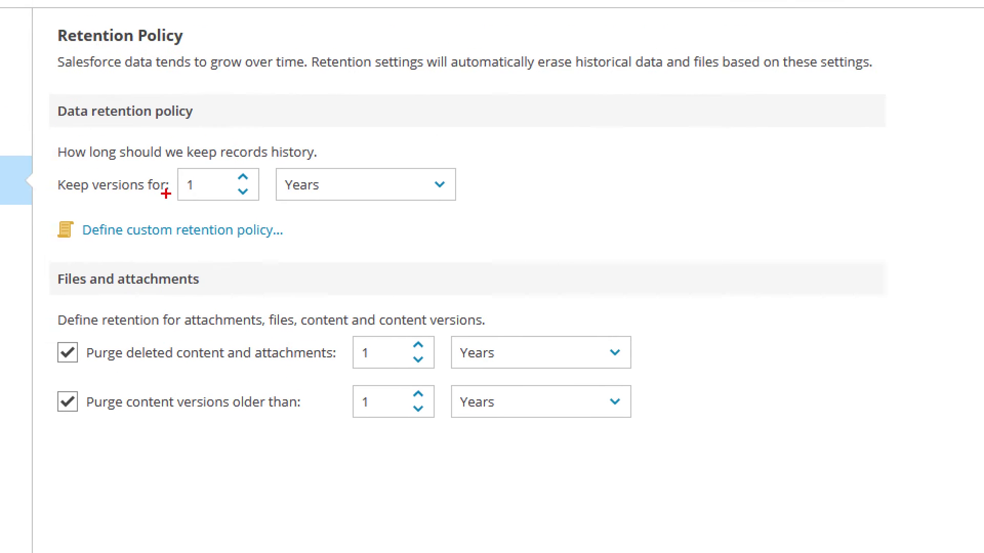
Review retention and the summary, save backup-policy-451, and go to the Restore page
{"action": "left_click_drag", "start_coordinate": [31, 81], "coordinate": [533, 252]}
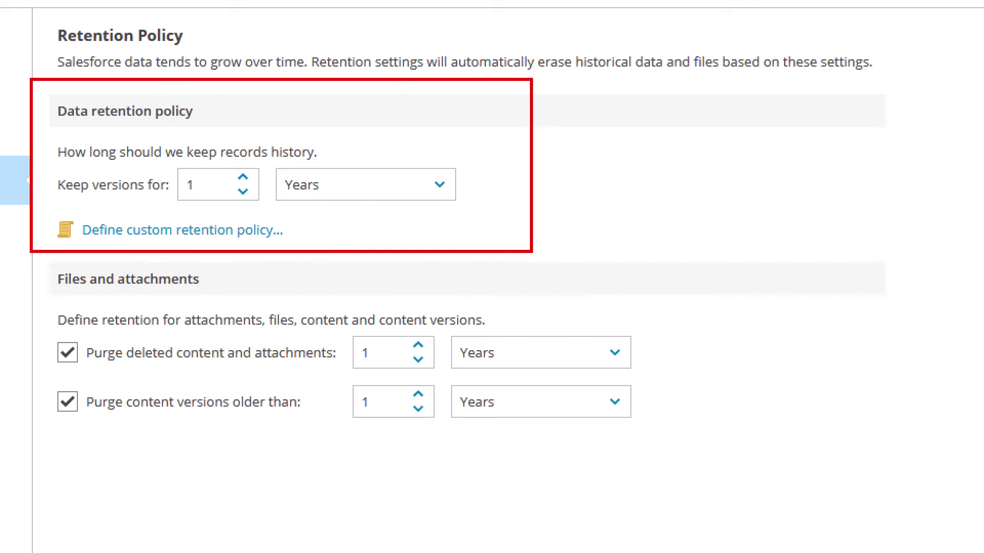
{"action": "left_click_drag", "start_coordinate": [47, 259], "coordinate": [679, 455]}
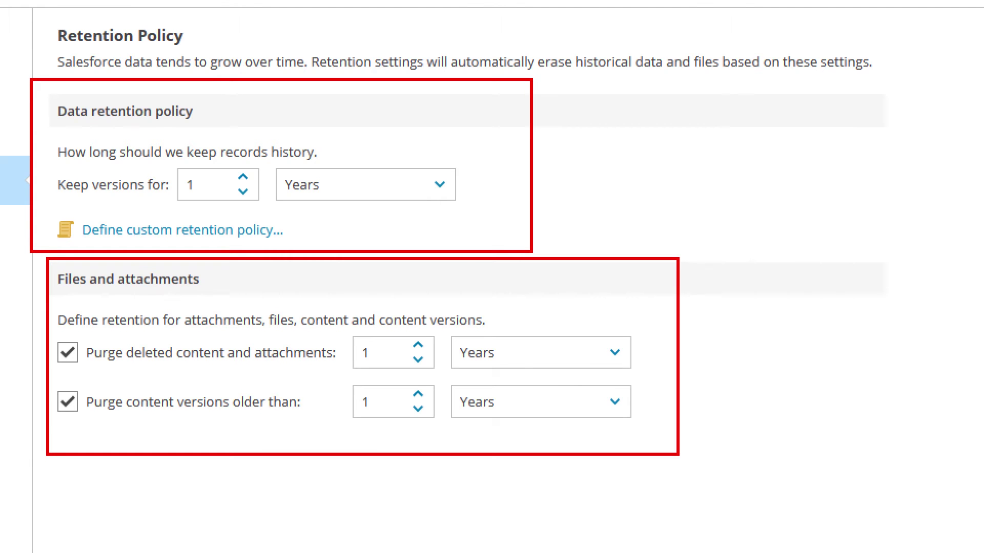
{"action": "left_click", "coordinate": [467, 537]}
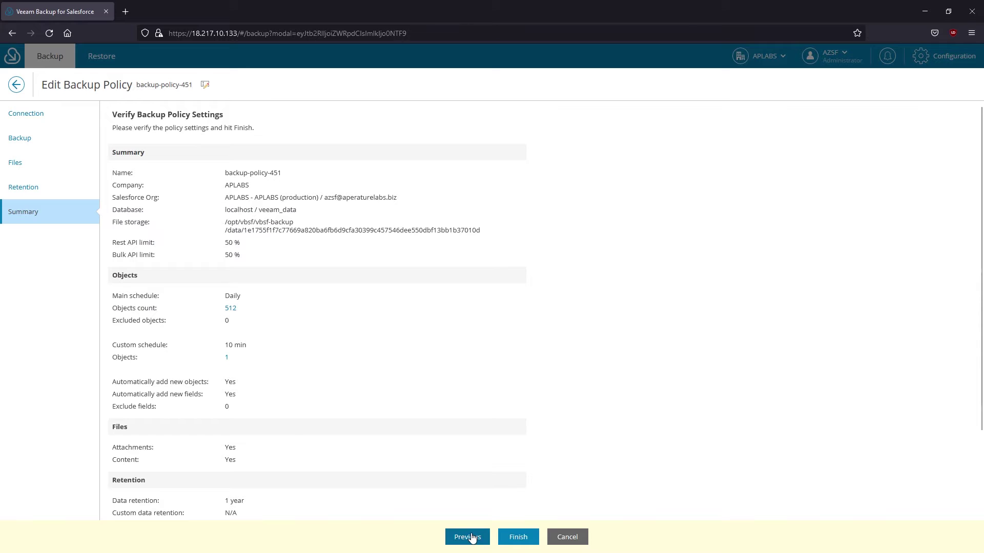
{"action": "left_click", "coordinate": [515, 536]}
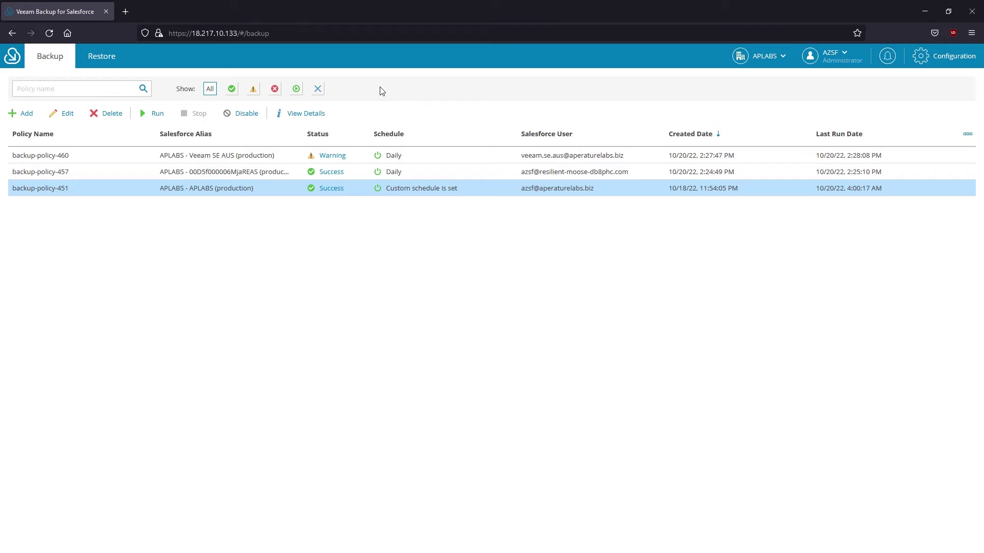
{"action": "left_click", "coordinate": [105, 56]}
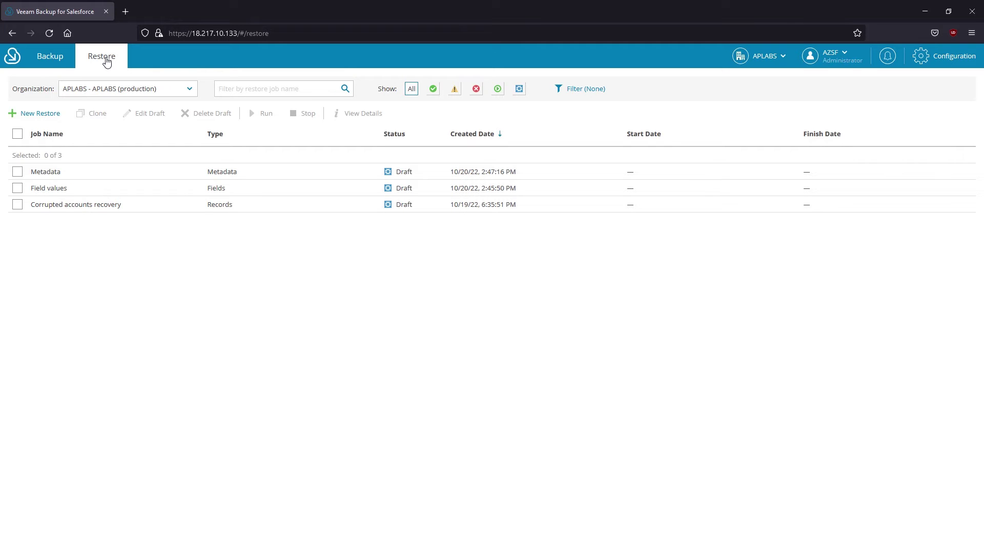
Create the new restore job restore-job-1451 and move on to choosing its restore type
{"action": "left_click", "coordinate": [39, 113]}
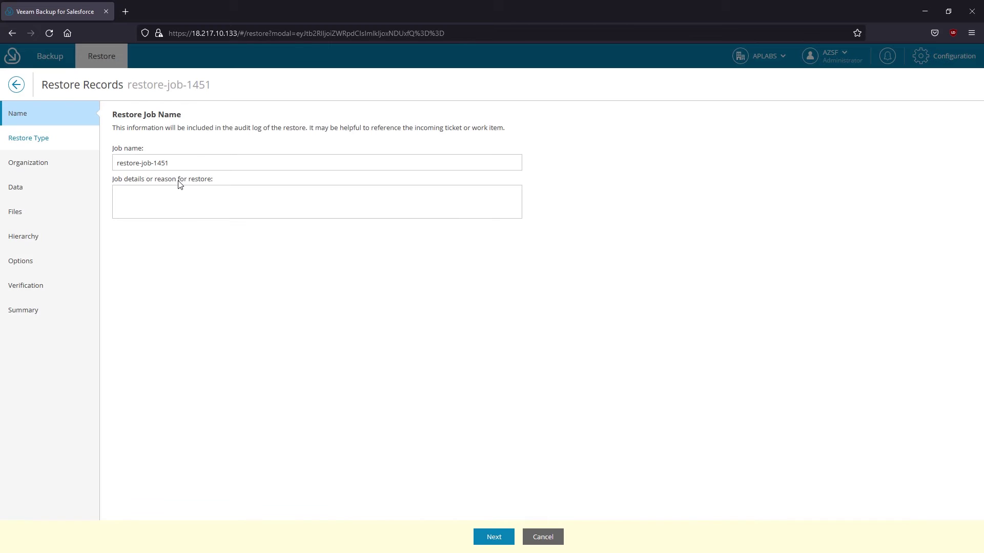
{"action": "left_click", "coordinate": [490, 533]}
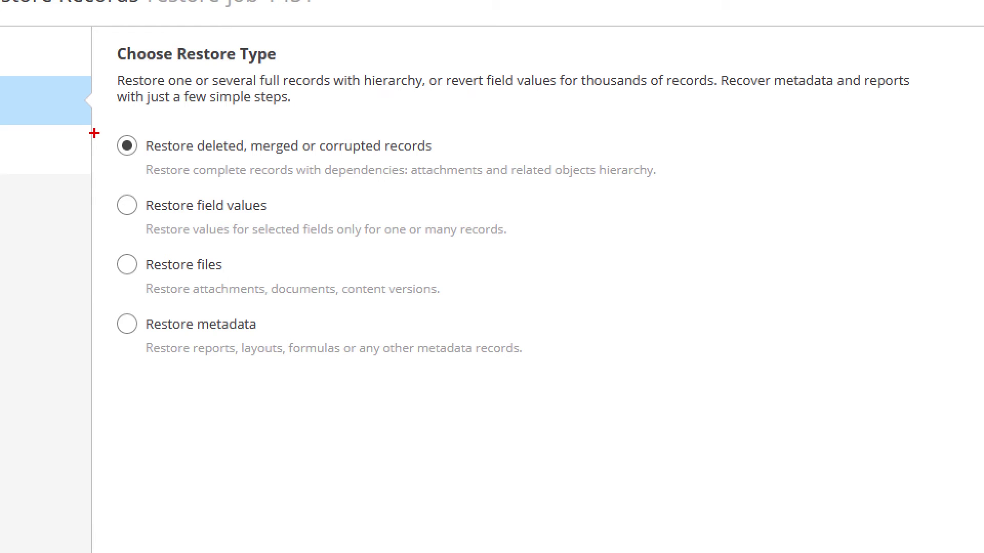
{"action": "left_click", "coordinate": [128, 206]}
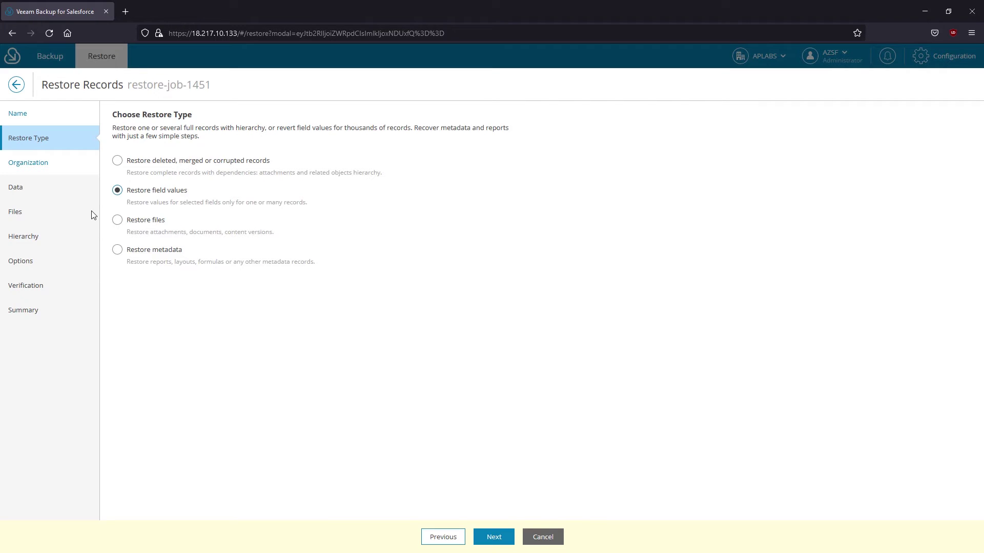
Choose the Restore metadata type and the APLABS - APLABS (production) organization
{"action": "left_click", "coordinate": [117, 250]}
{"action": "left_click", "coordinate": [494, 537]}
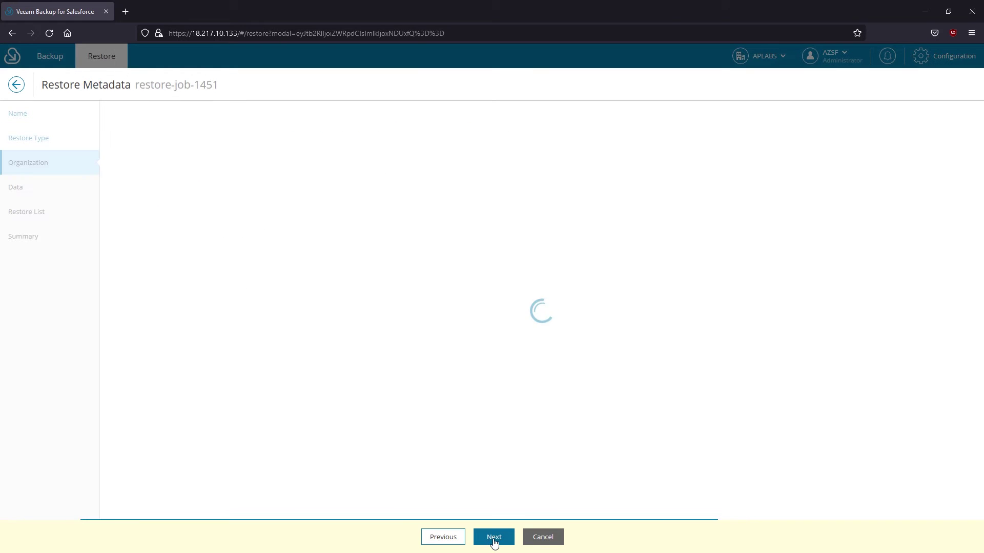
{"action": "left_click", "coordinate": [251, 165]}
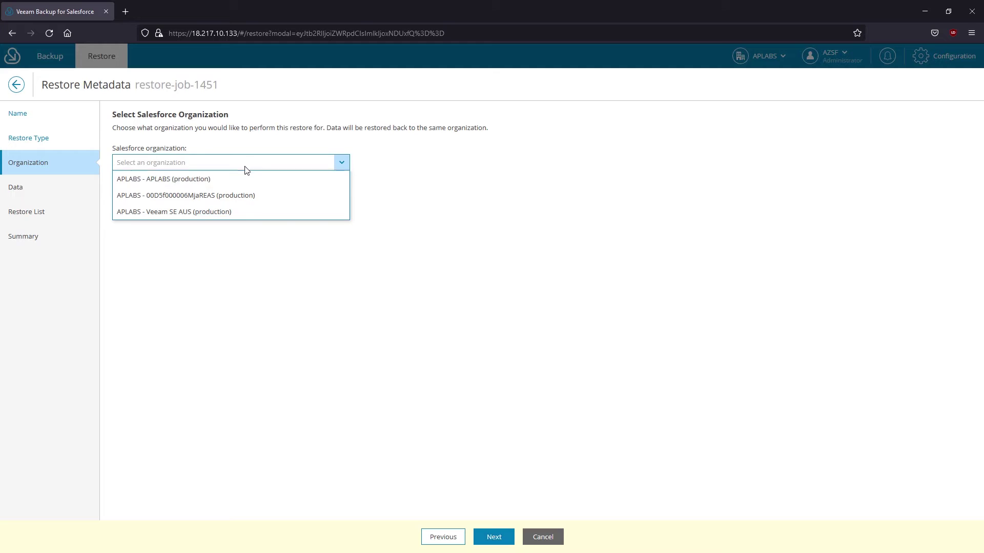
{"action": "left_click", "coordinate": [204, 180]}
{"action": "left_click", "coordinate": [483, 535]}
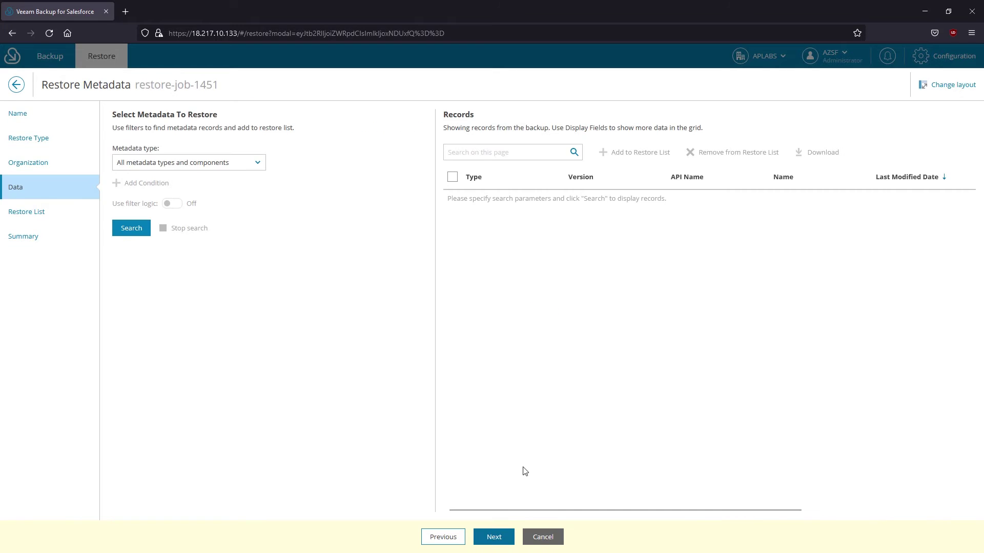
Search all backed-up metadata filtered to the ApexTrigger type
{"action": "left_click", "coordinate": [115, 227]}
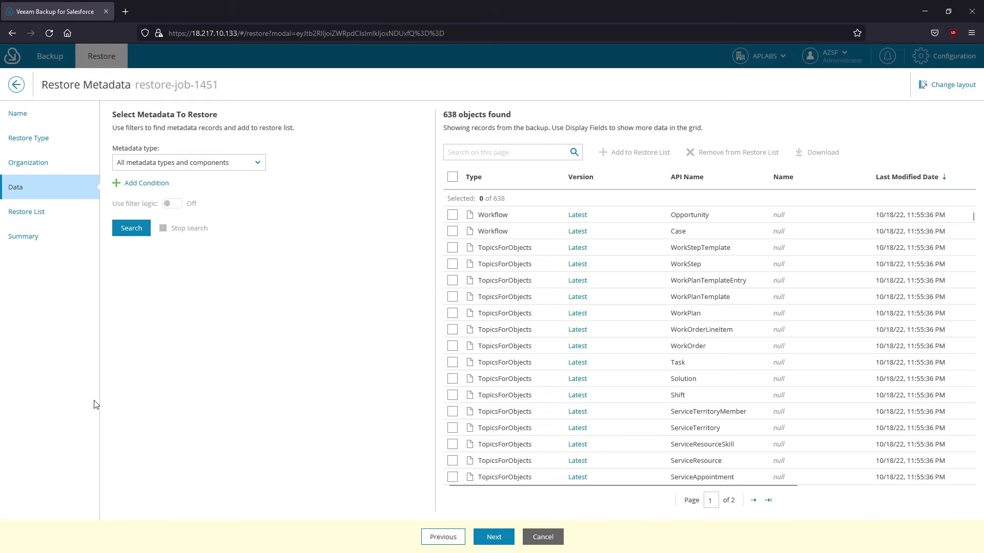
{"action": "left_click", "coordinate": [255, 163]}
{"action": "left_click", "coordinate": [155, 245]}
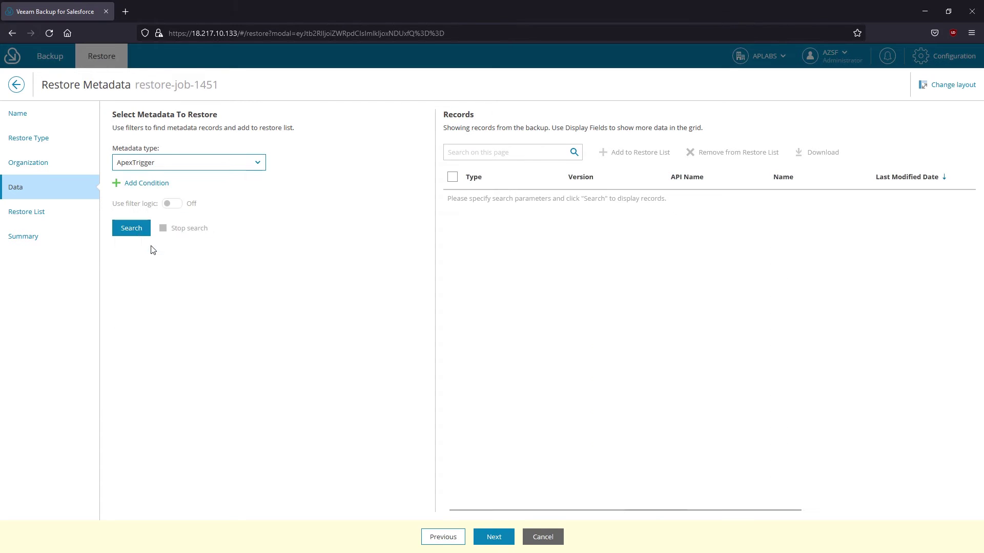
{"action": "left_click", "coordinate": [133, 229]}
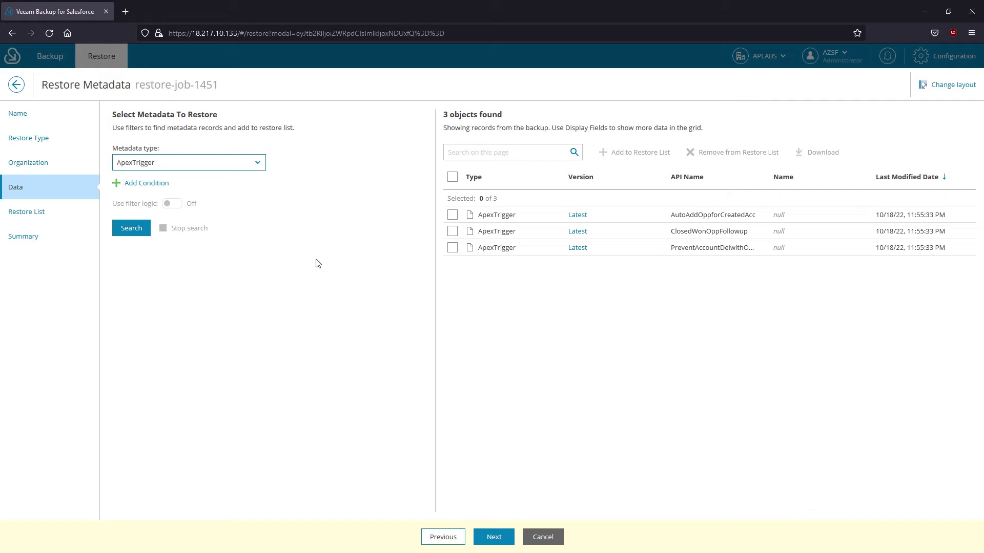
Keep the latest ClosedWonOppFollowup version and add that trigger to the restore list
{"action": "left_click", "coordinate": [570, 231]}
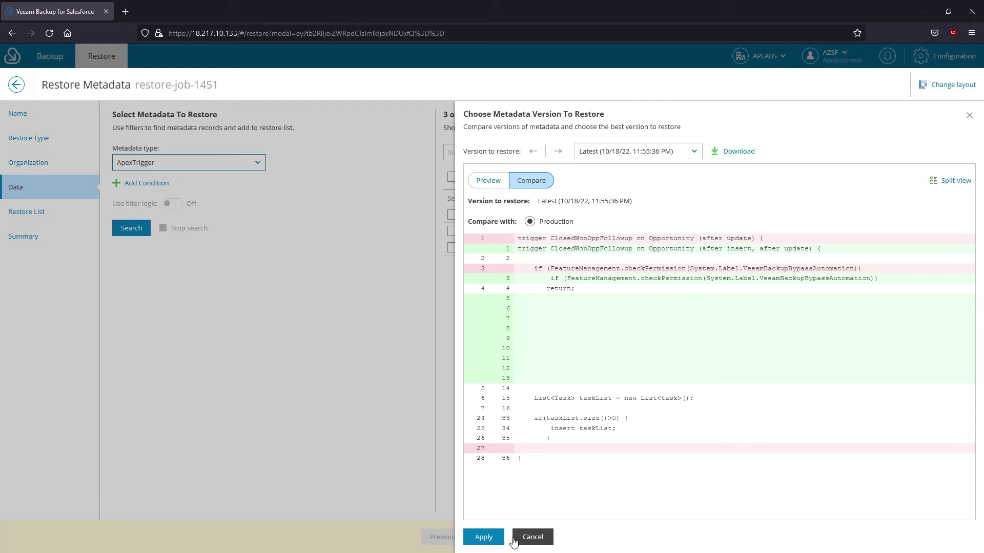
{"action": "left_click", "coordinate": [480, 536]}
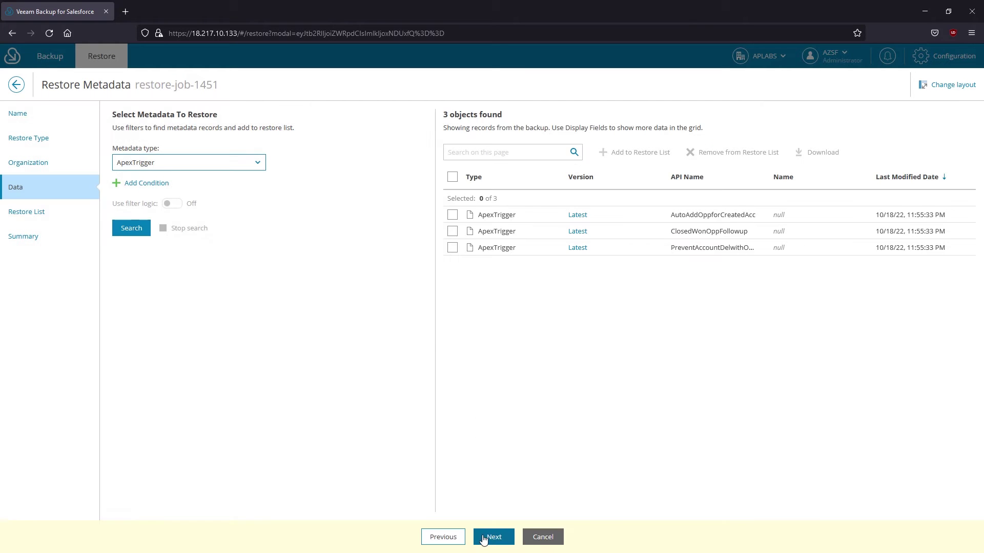
{"action": "left_click", "coordinate": [452, 232]}
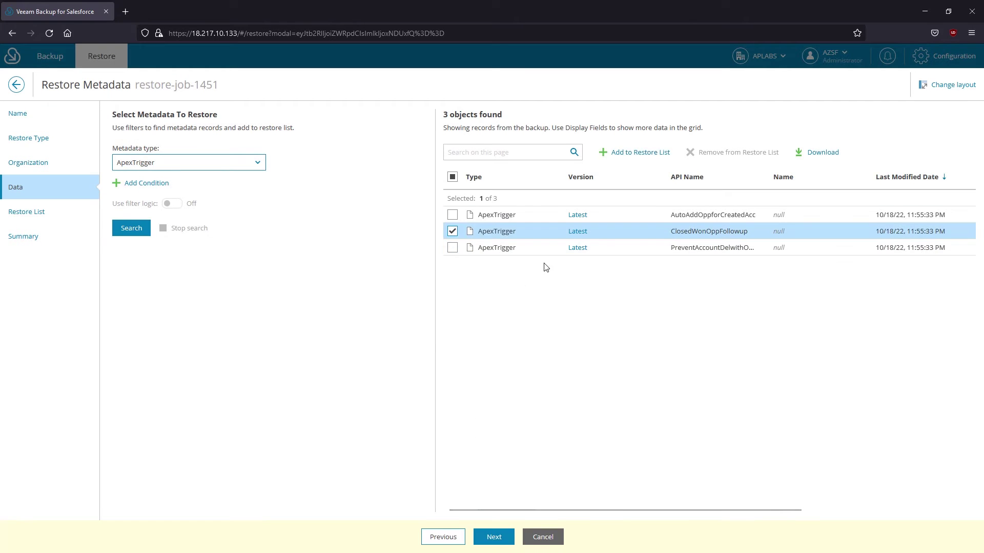
{"action": "left_click", "coordinate": [642, 154]}
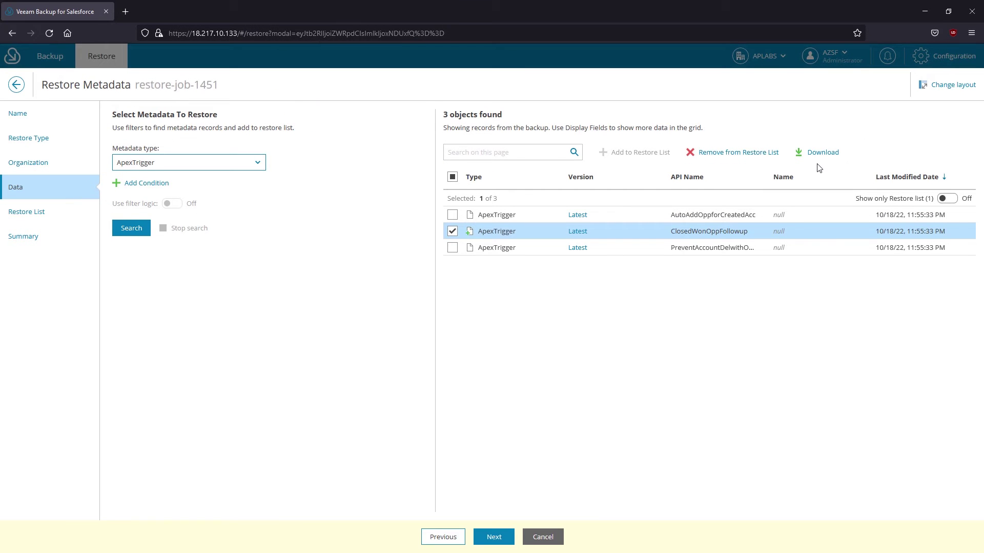
Deselect the trigger, switch to Restore Records type, confirm the reset, and pick APLABS - APLABS (production)
{"action": "left_click", "coordinate": [452, 231]}
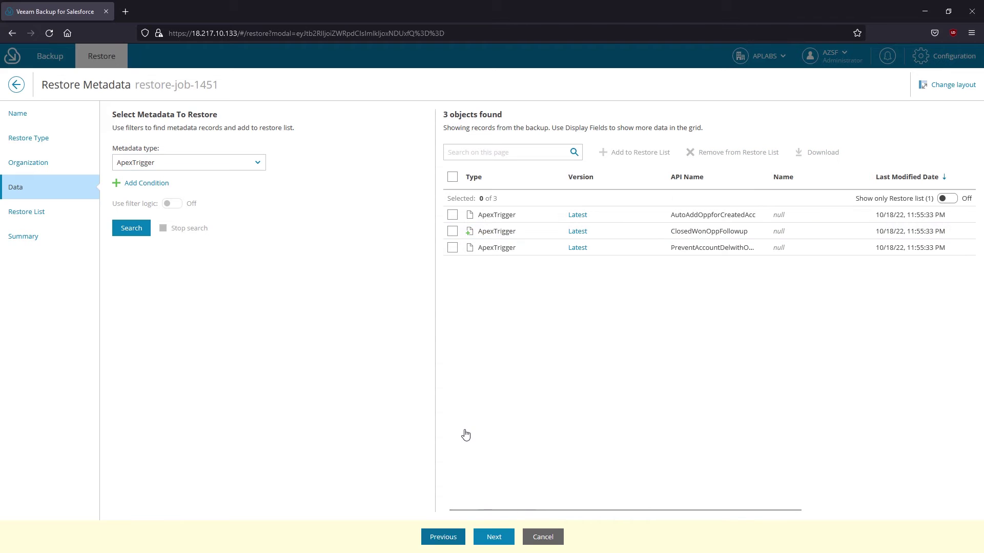
{"action": "left_click", "coordinate": [24, 138]}
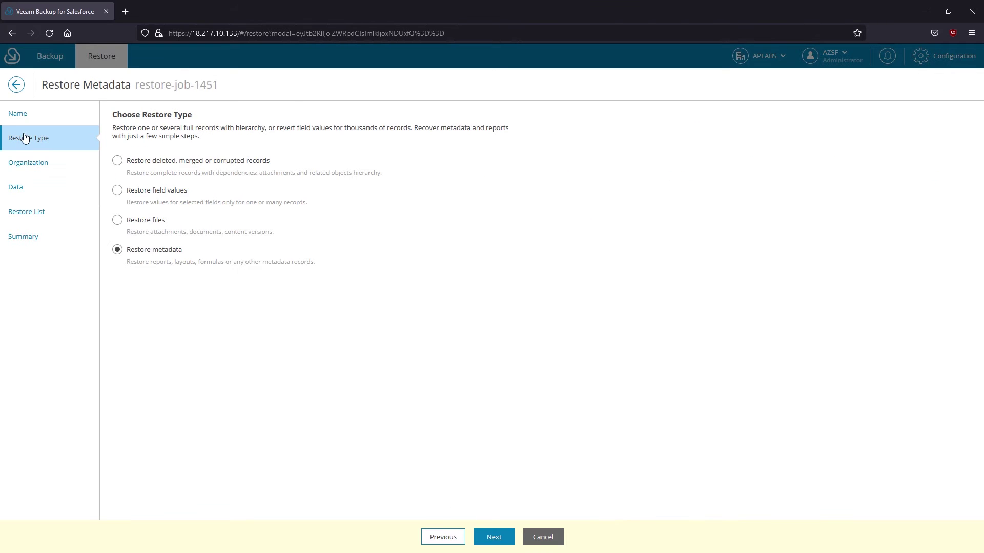
{"action": "left_click", "coordinate": [117, 160]}
{"action": "left_click", "coordinate": [491, 536]}
{"action": "left_click", "coordinate": [507, 324]}
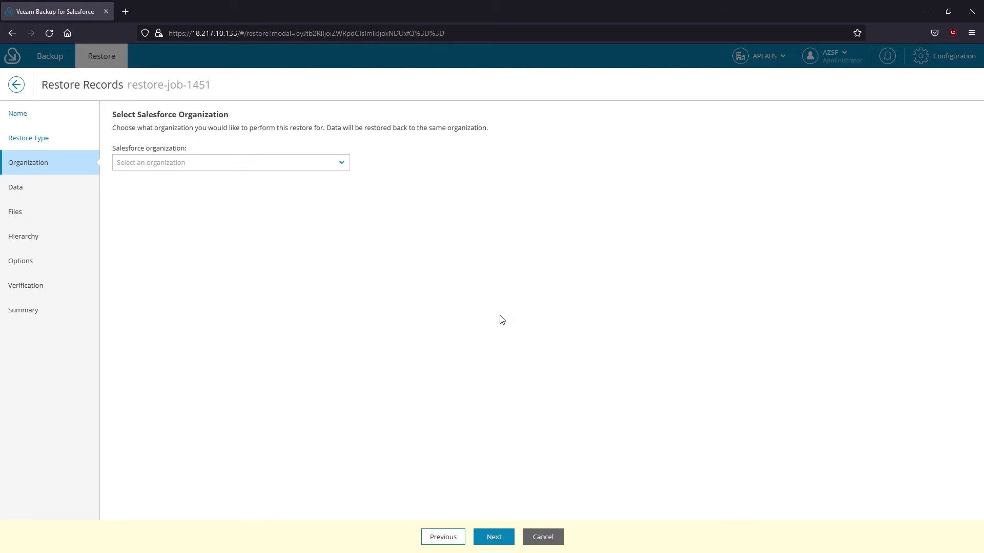
{"action": "left_click", "coordinate": [301, 167]}
{"action": "left_click", "coordinate": [197, 180]}
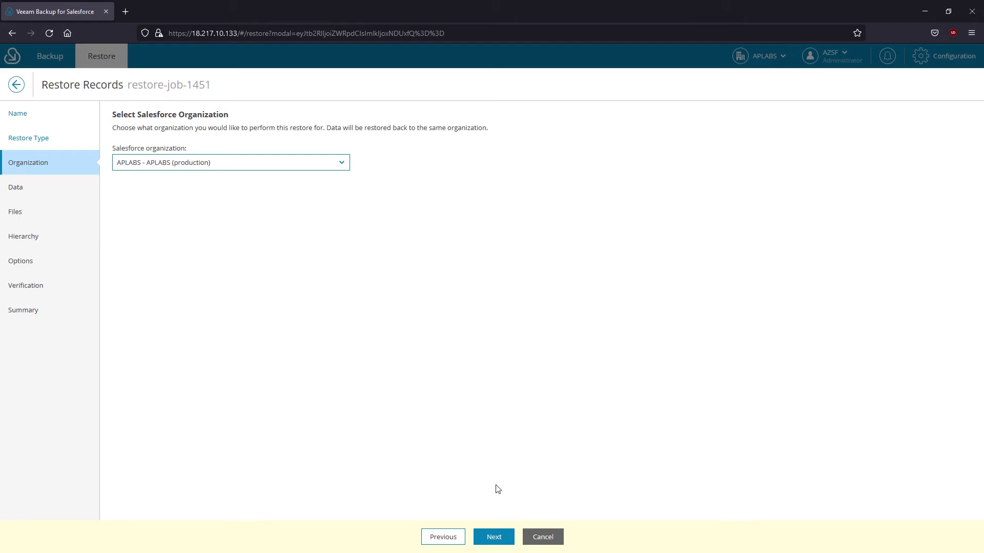
{"action": "left_click", "coordinate": [492, 538]}
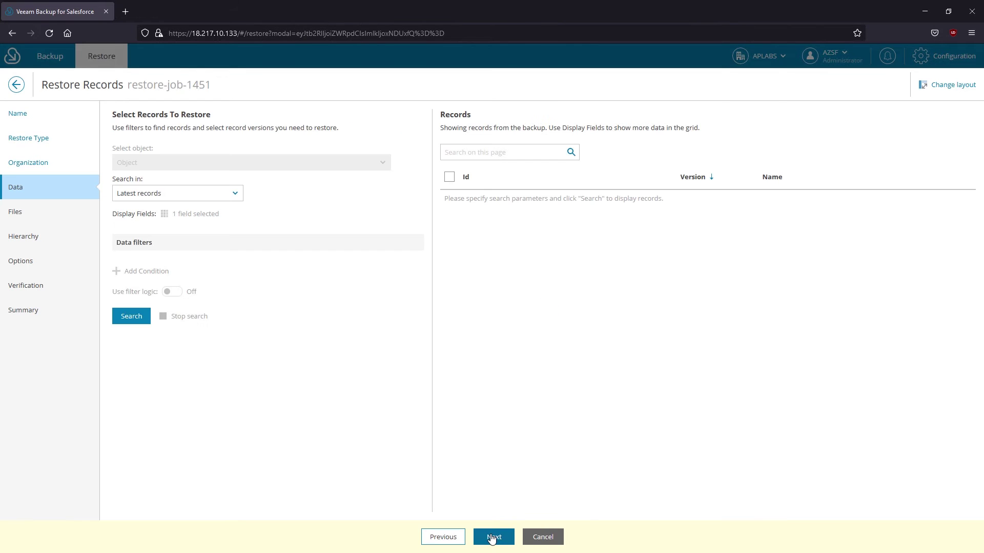
Search backed-up Account records, filter them by 'united', and compare the United Corp, UK versions
{"action": "left_click", "coordinate": [381, 163]}
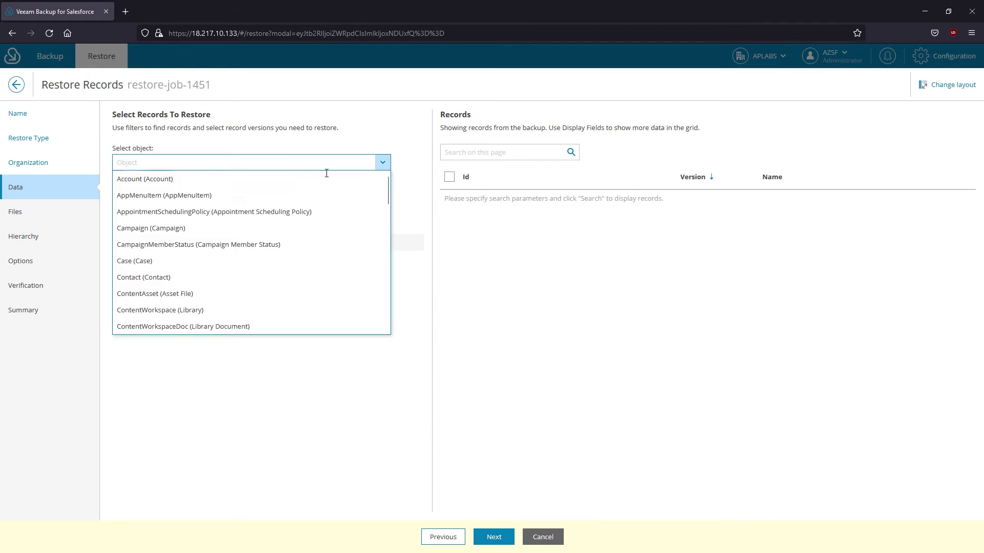
{"action": "left_click", "coordinate": [207, 180]}
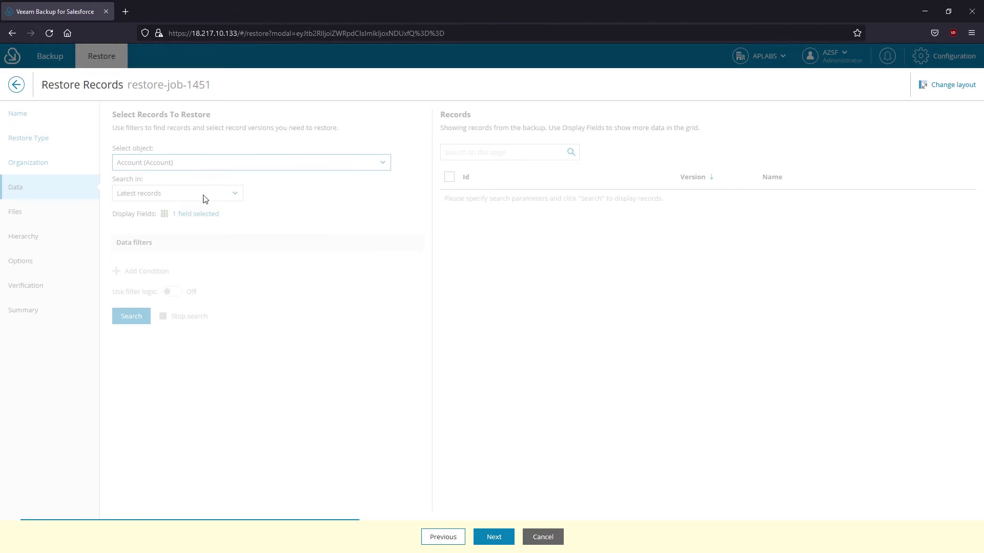
{"action": "left_click", "coordinate": [131, 316]}
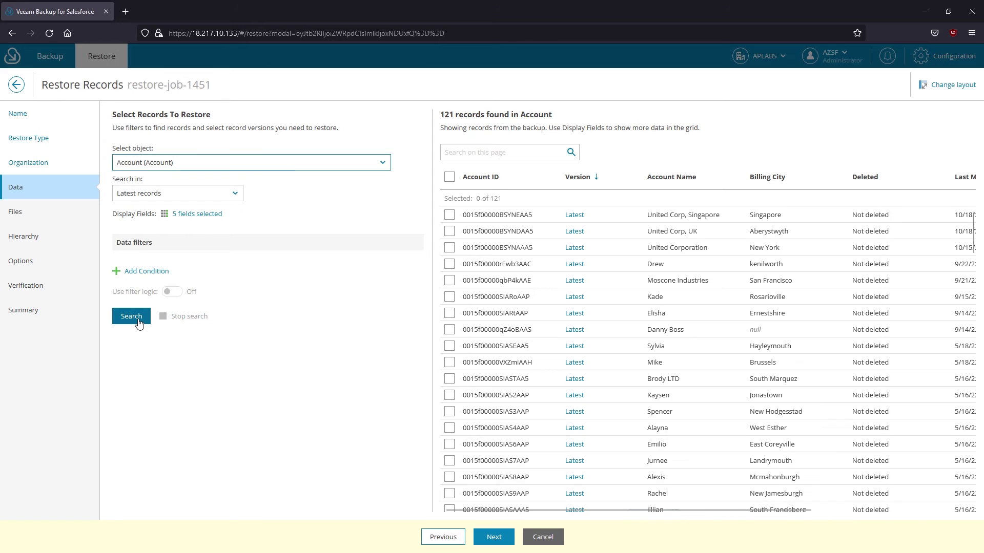
{"action": "left_click", "coordinate": [146, 271]}
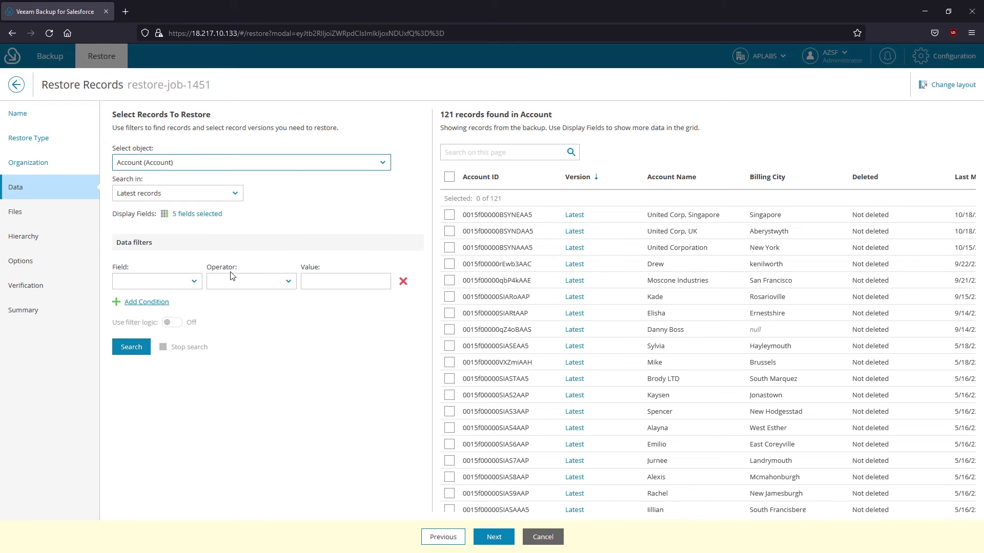
{"action": "left_click", "coordinate": [455, 152]}
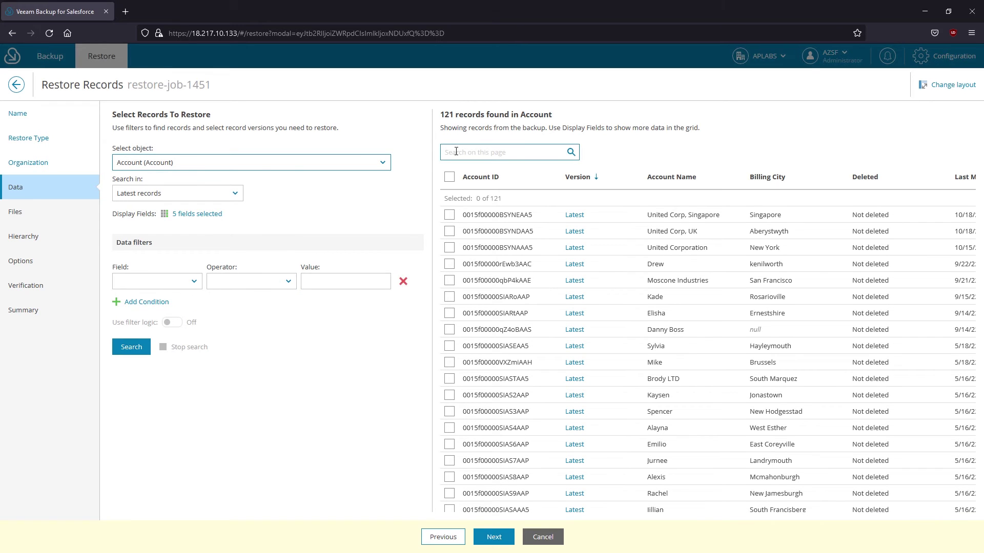
{"action": "type", "text": "united"}
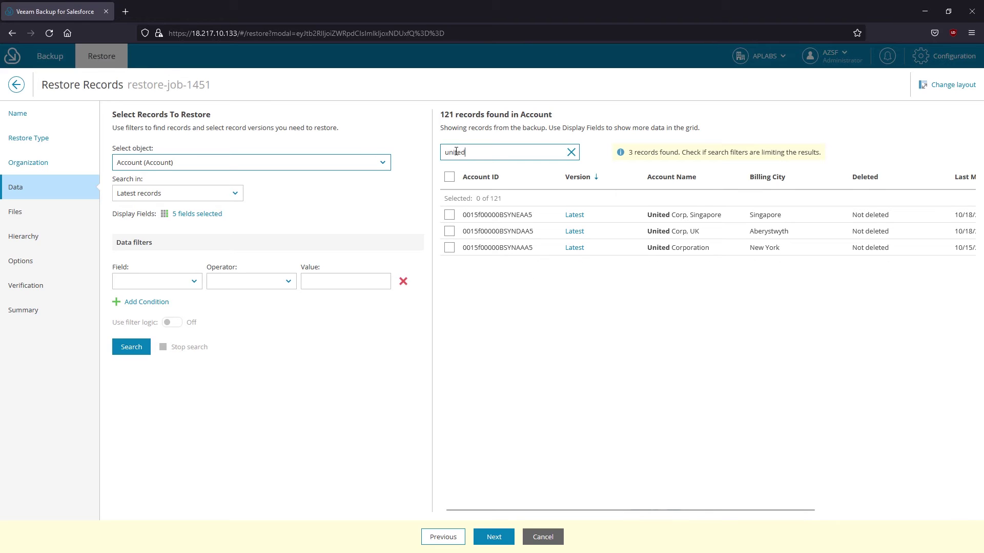
{"action": "left_click", "coordinate": [574, 232]}
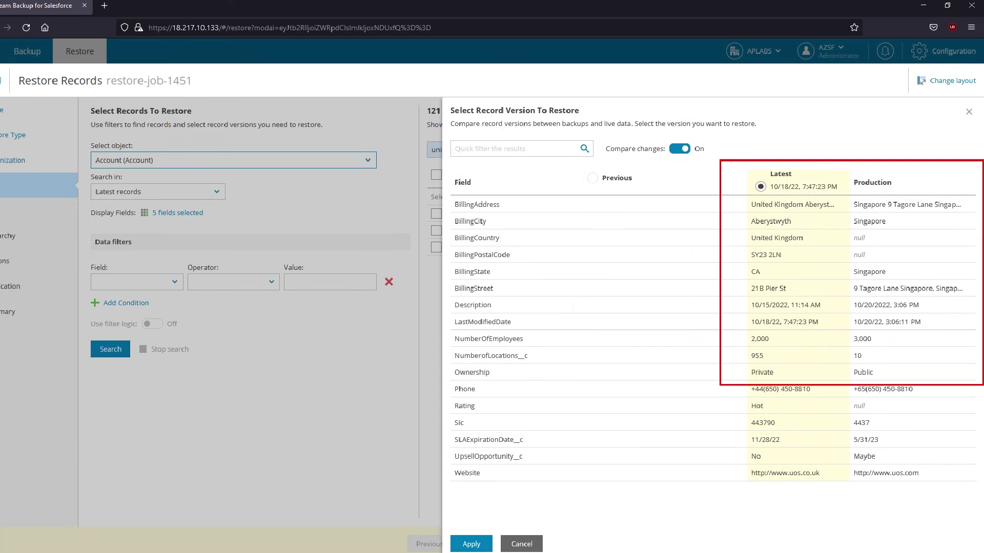
Keep the latest United Corp, UK version, then select the UK and Singapore accounts for restore
{"action": "left_click", "coordinate": [484, 538]}
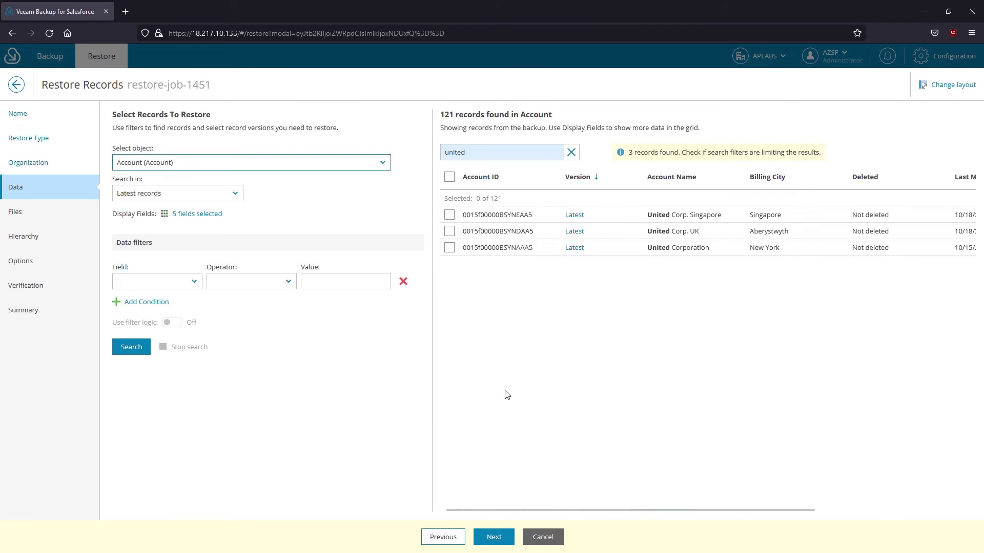
{"action": "left_click", "coordinate": [449, 231]}
{"action": "left_click", "coordinate": [449, 216]}
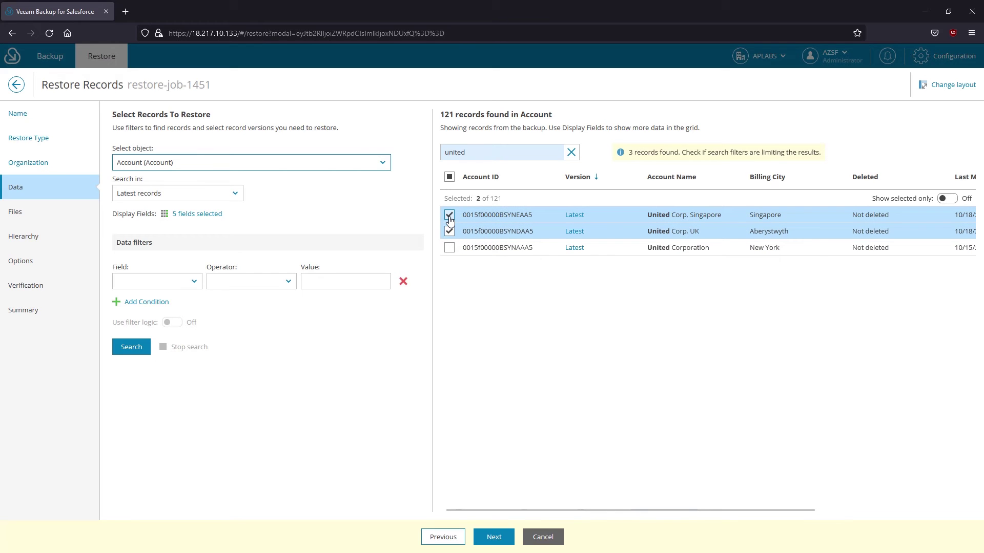
{"action": "left_click", "coordinate": [497, 539]}
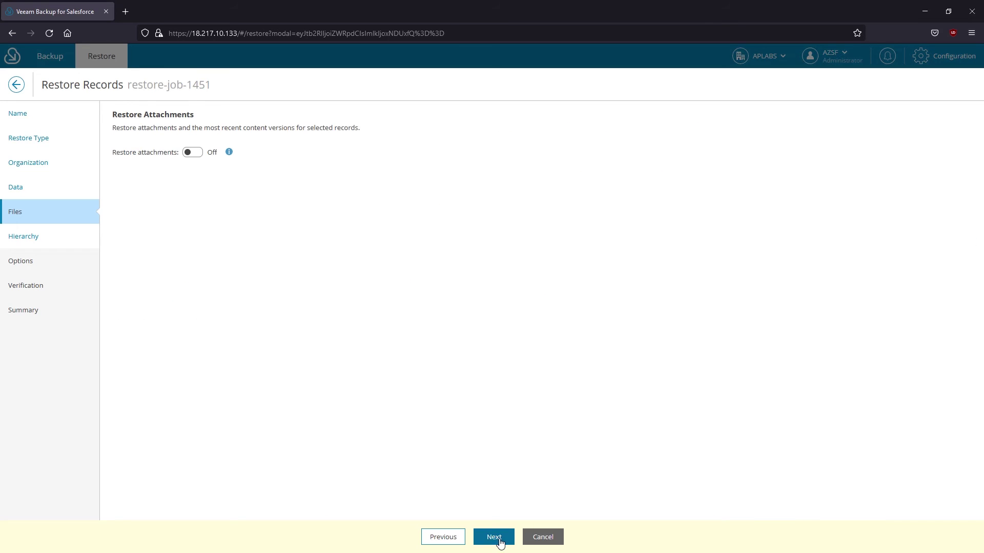
Turn on Restore objects hierarchy and review United Corp, UK's Contact, Opportunity, Case and Task objects
{"action": "left_click", "coordinate": [497, 539]}
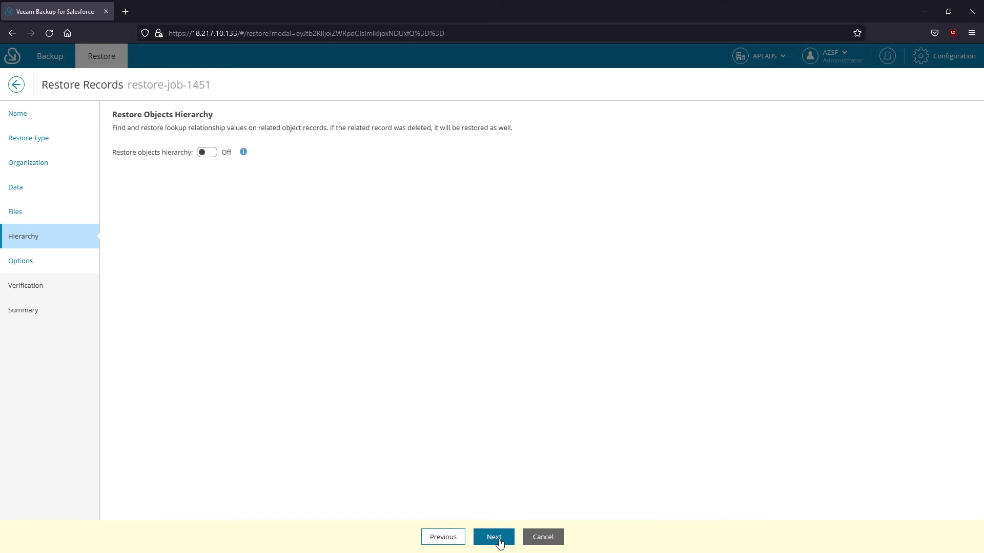
{"action": "left_click", "coordinate": [207, 153]}
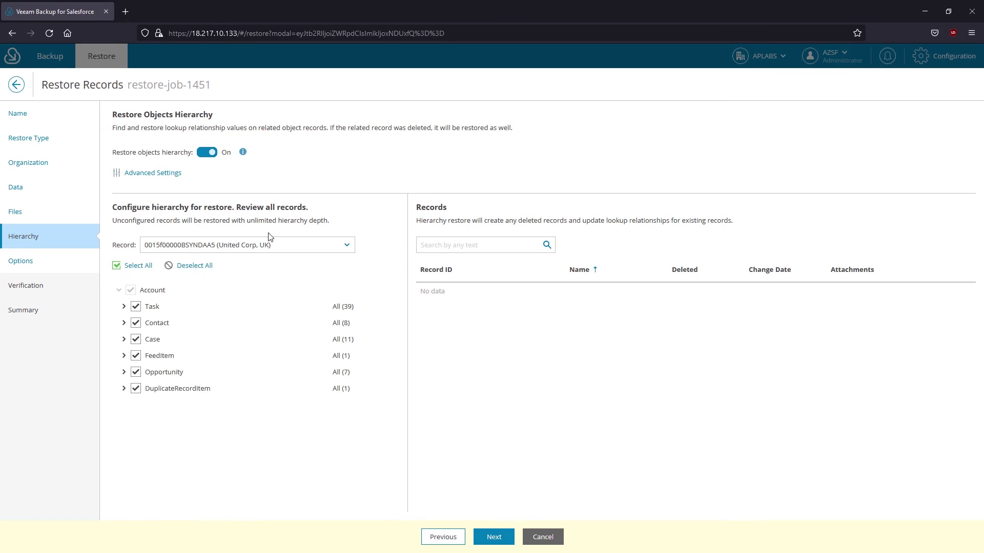
{"action": "left_click", "coordinate": [208, 247]}
{"action": "left_click", "coordinate": [208, 261]}
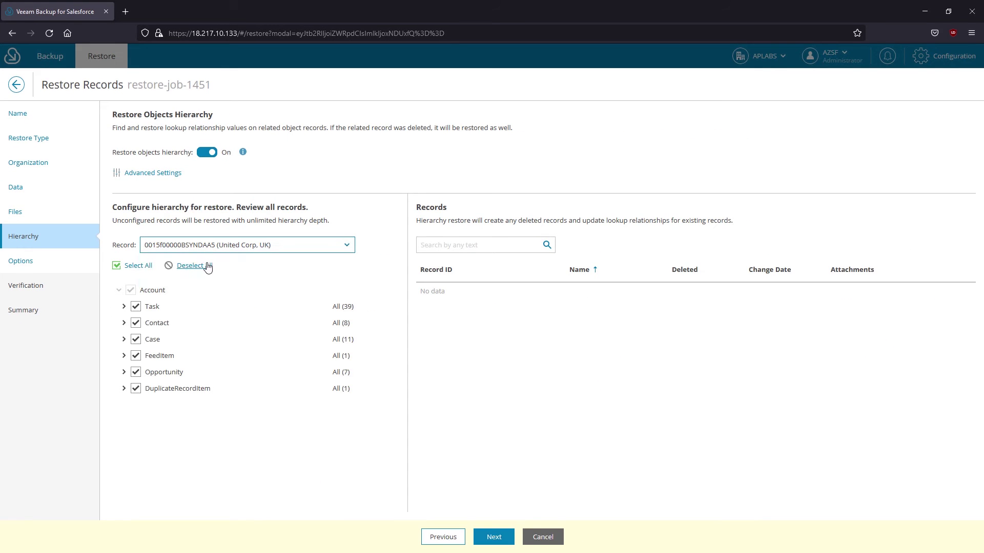
{"action": "left_click", "coordinate": [124, 324]}
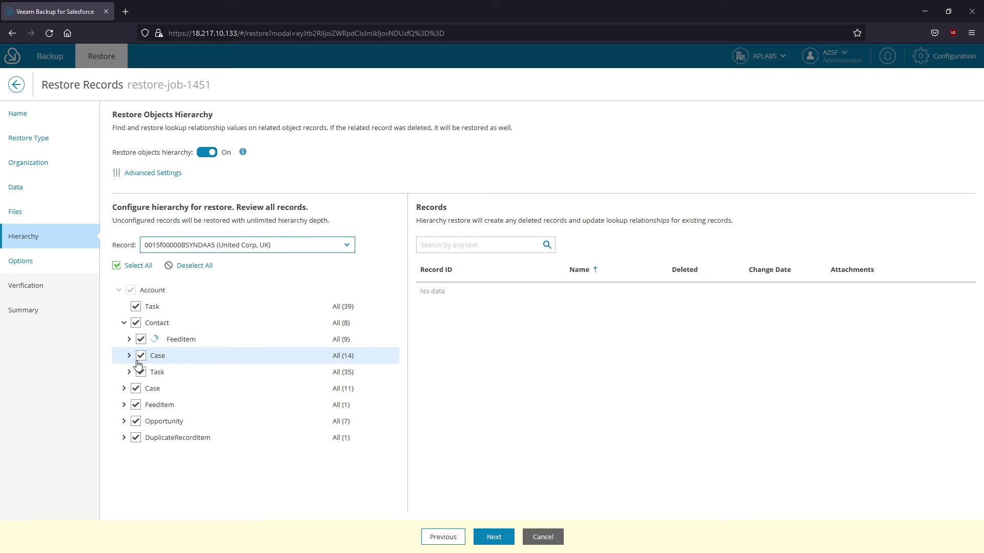
{"action": "left_click", "coordinate": [164, 423]}
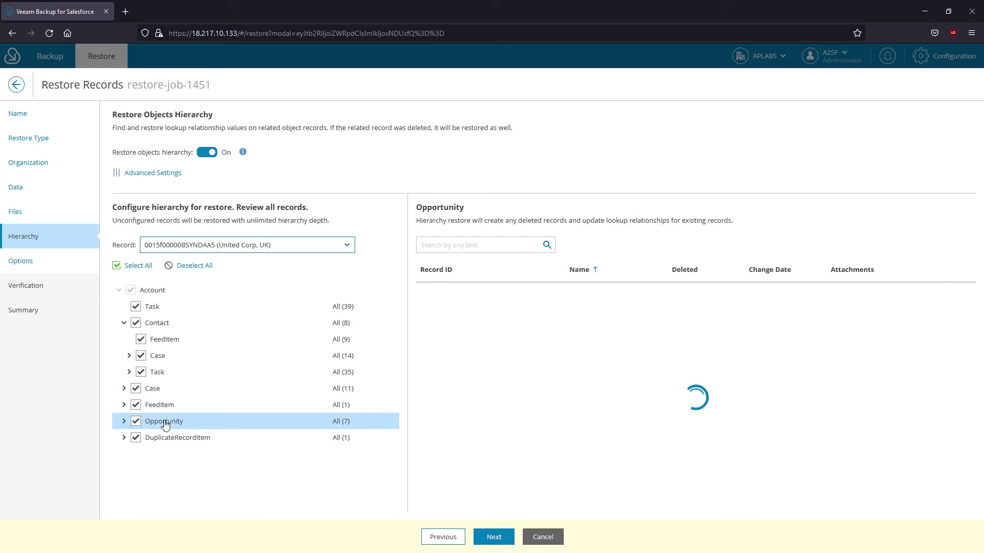
{"action": "left_click", "coordinate": [190, 357]}
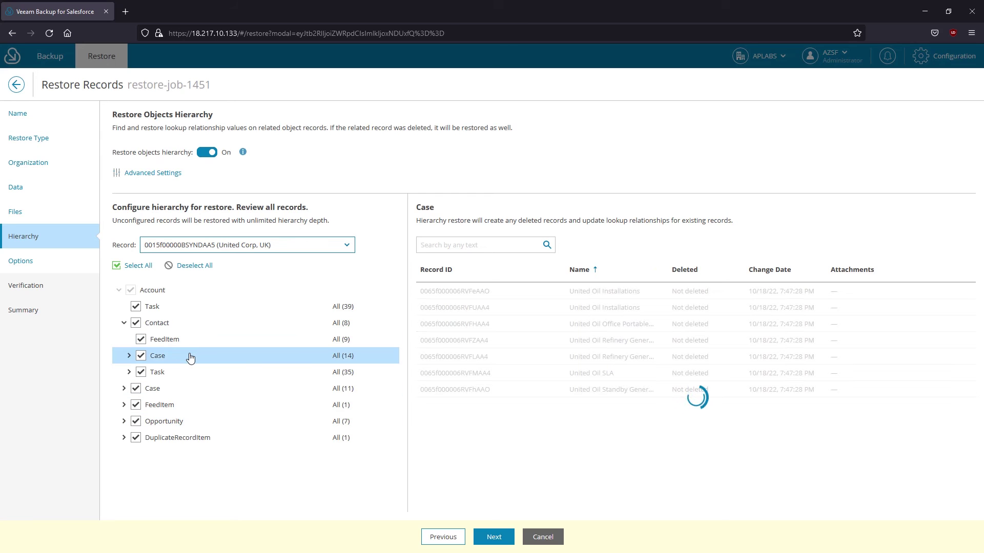
{"action": "left_click", "coordinate": [187, 314]}
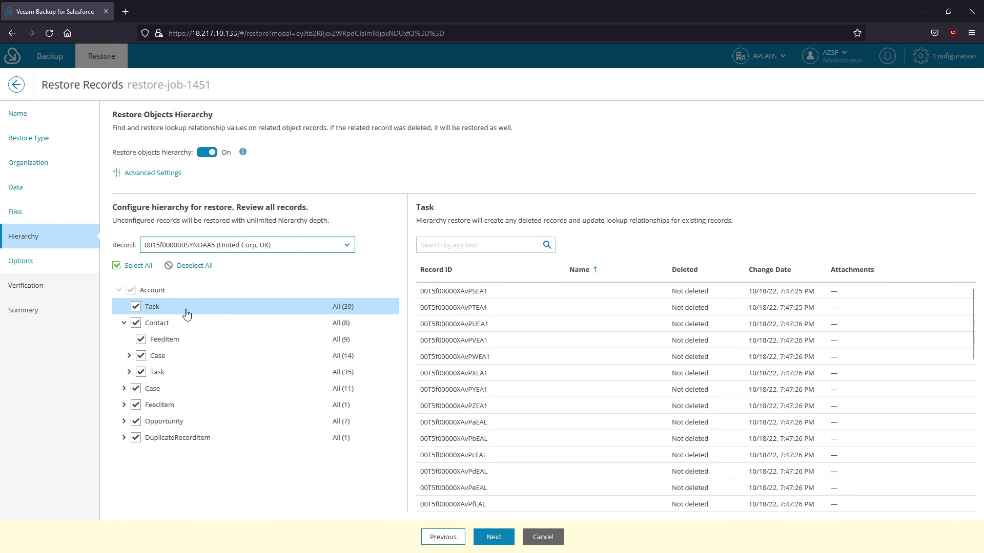
Switch to United Corp, Singapore, keep Opportunity included in the hierarchy, and continue
{"action": "left_click", "coordinate": [222, 245]}
{"action": "left_click", "coordinate": [211, 277]}
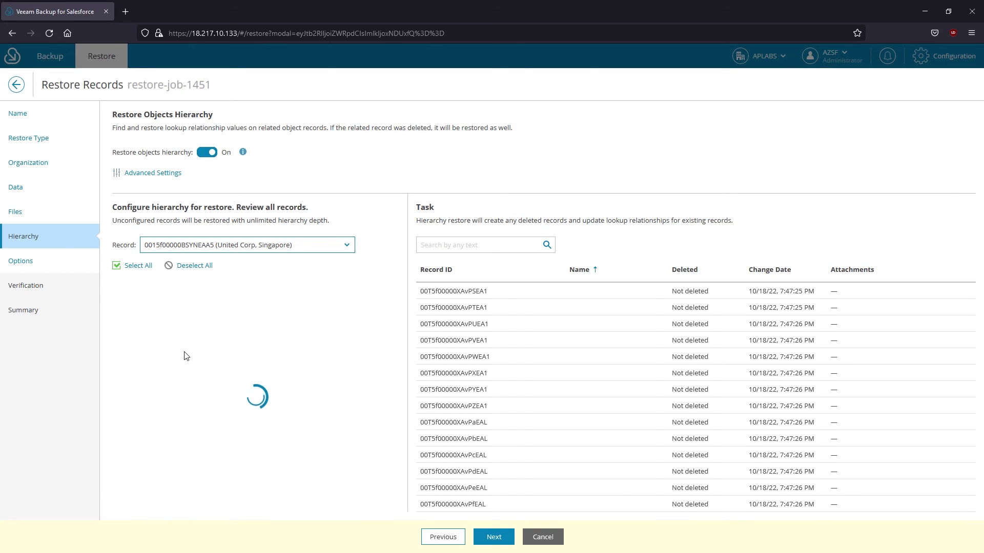
{"action": "left_click", "coordinate": [135, 341]}
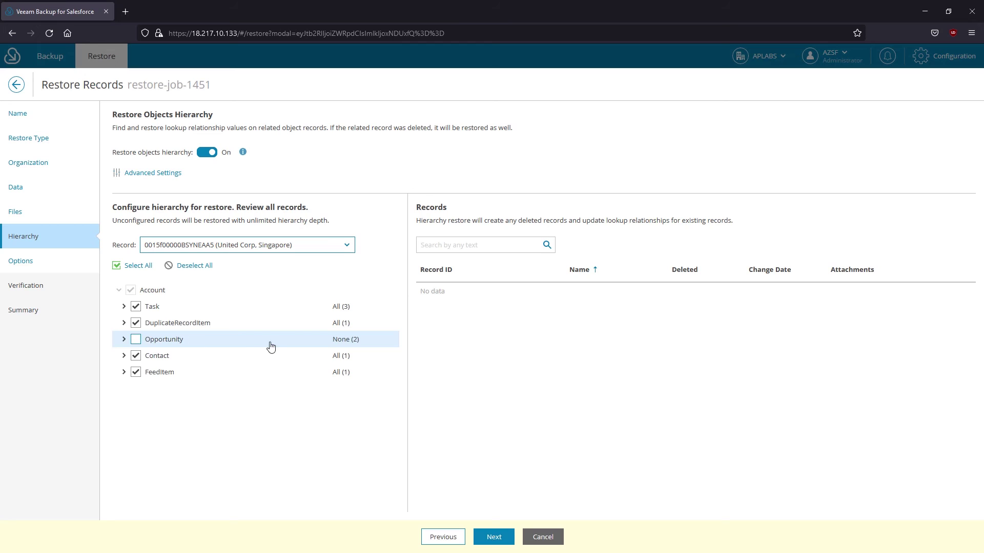
{"action": "left_click", "coordinate": [136, 339]}
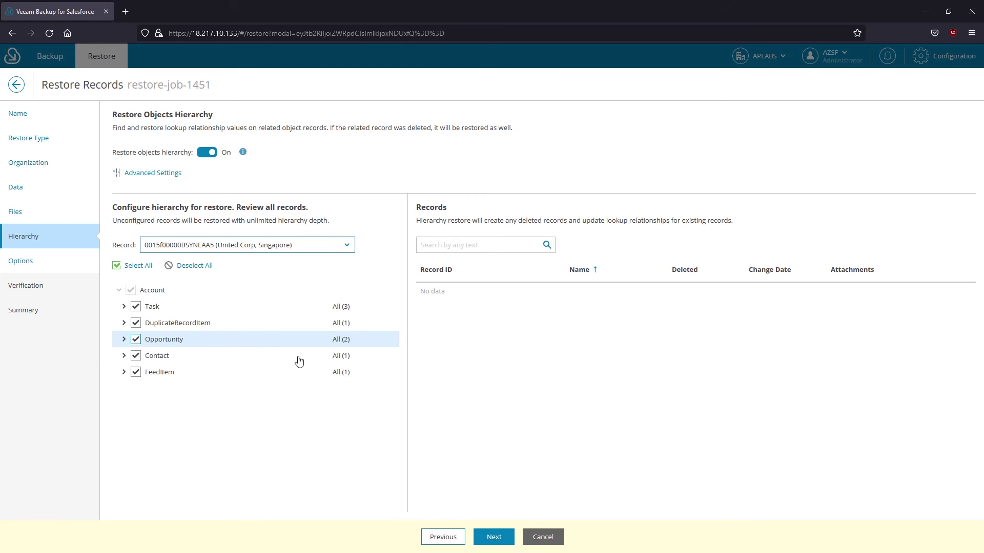
{"action": "left_click", "coordinate": [214, 340]}
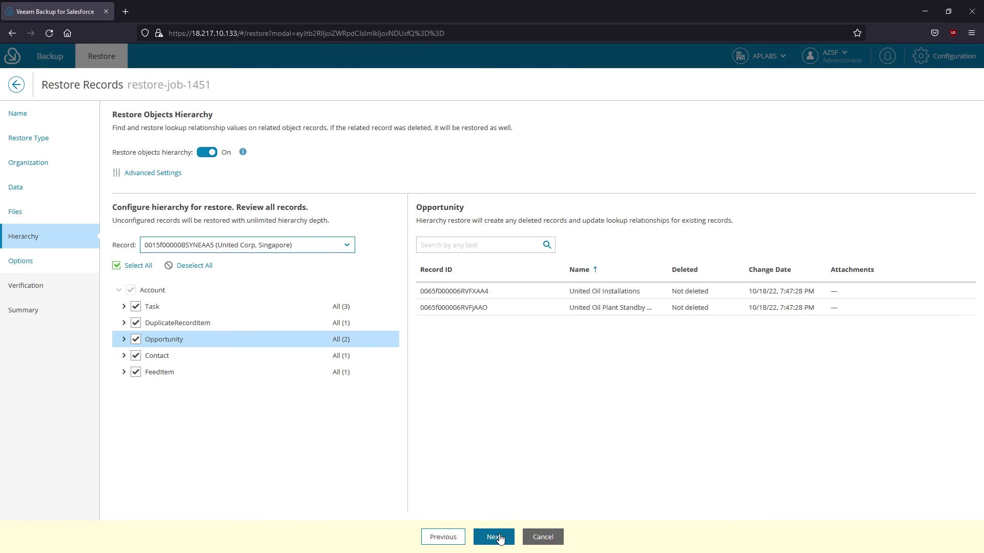
{"action": "left_click", "coordinate": [498, 537]}
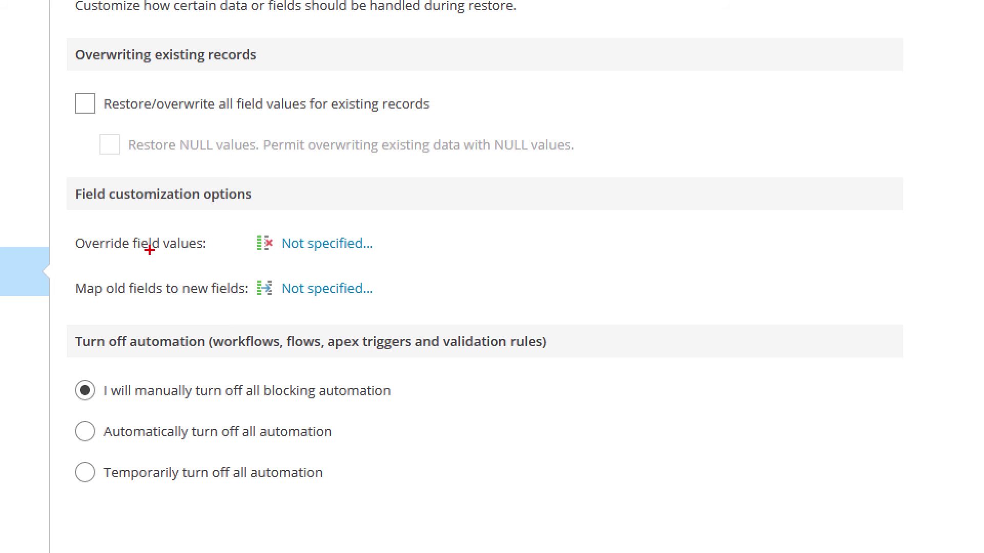
Overwrite all field values including NULLs and automatically turn off all automation
{"action": "left_click", "coordinate": [85, 104]}
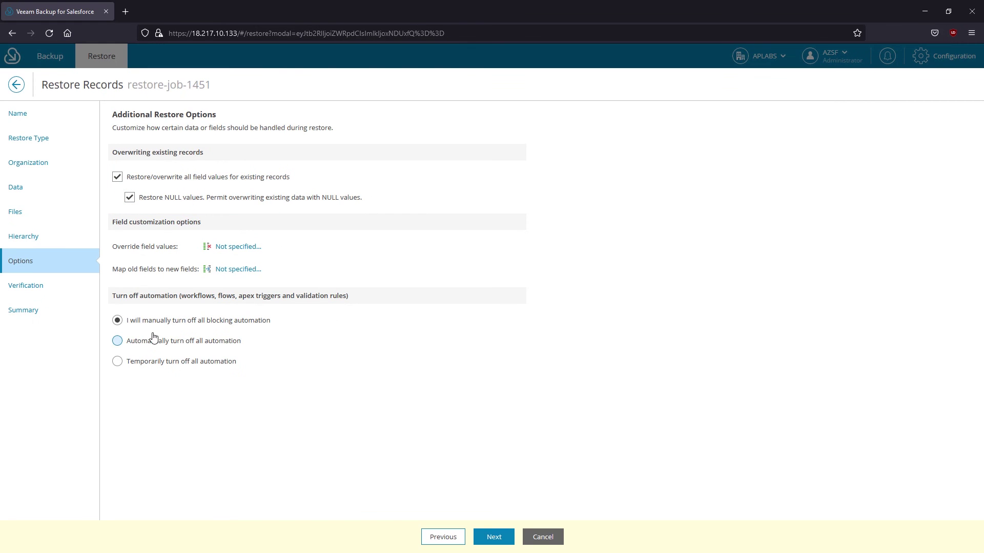
{"action": "left_click", "coordinate": [153, 341]}
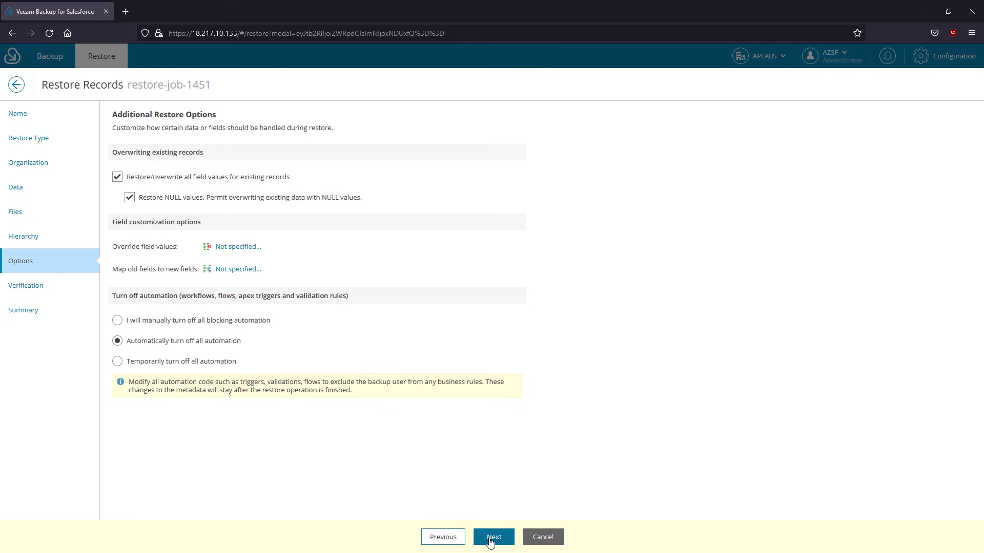
{"action": "left_click", "coordinate": [492, 538]}
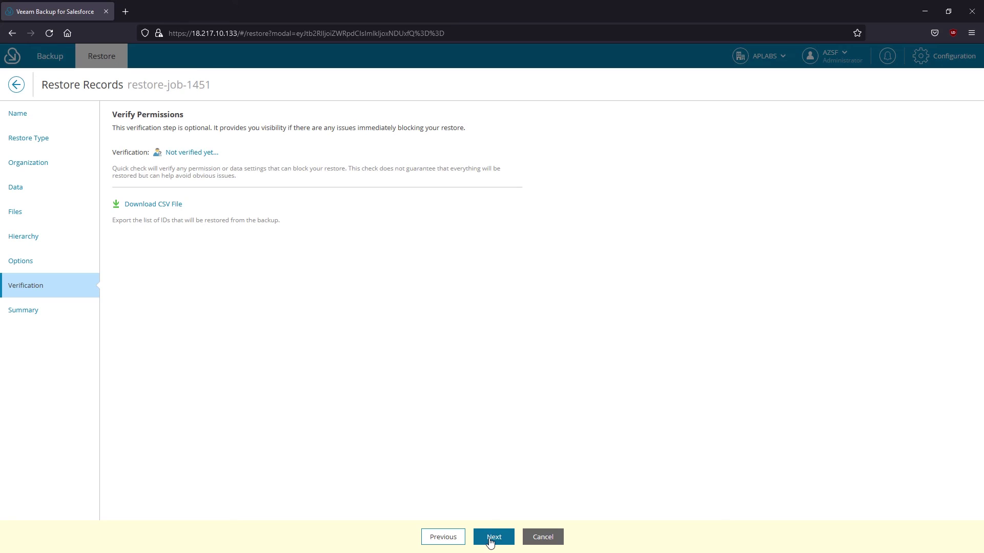
Run restore-job-1451 and confirm all seven objects succeeded in 17 sec
{"action": "left_click", "coordinate": [490, 542]}
{"action": "left_click", "coordinate": [490, 542]}
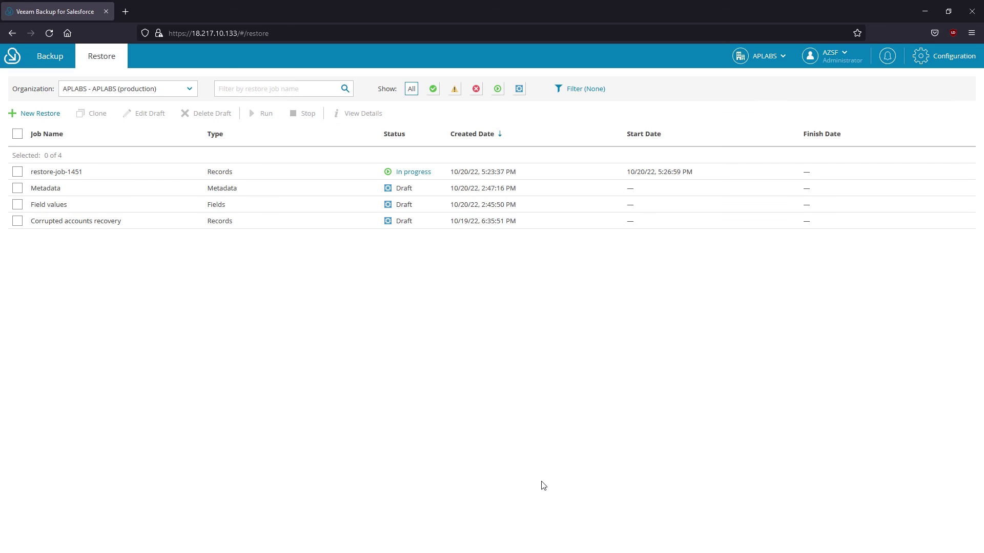
{"action": "left_click", "coordinate": [425, 173]}
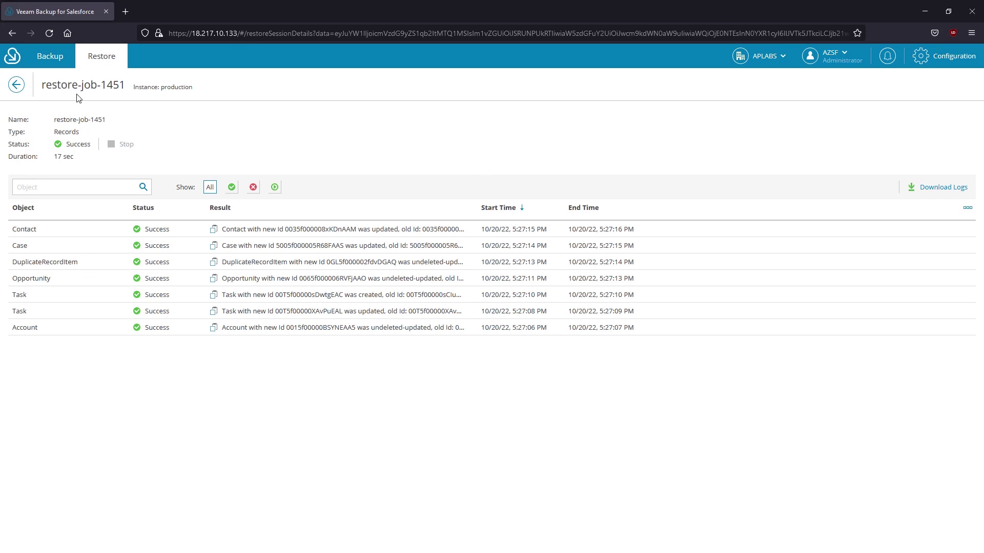
{"action": "left_click", "coordinate": [14, 87]}
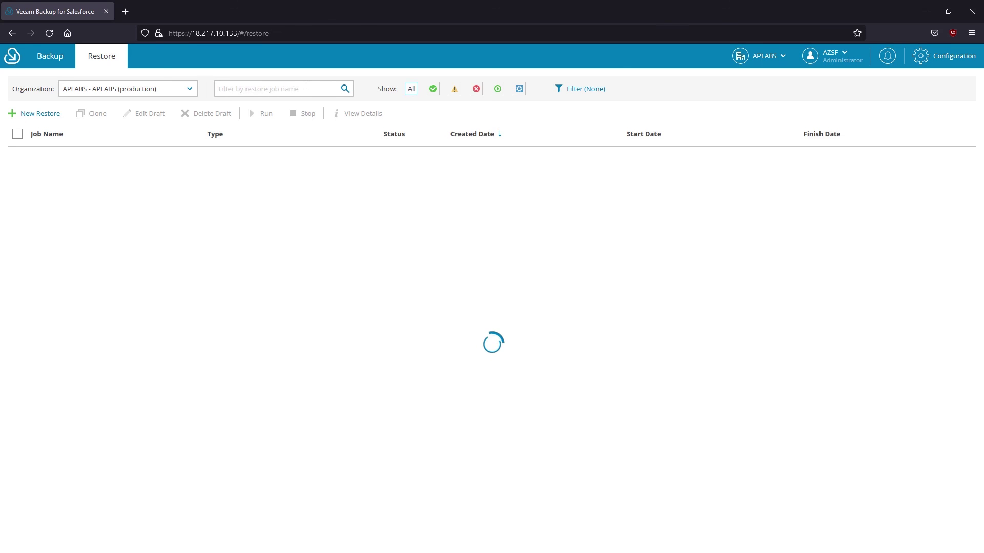
Start a new alert in Configuration > Alerts with Backup policy as the event
{"action": "left_click", "coordinate": [933, 57]}
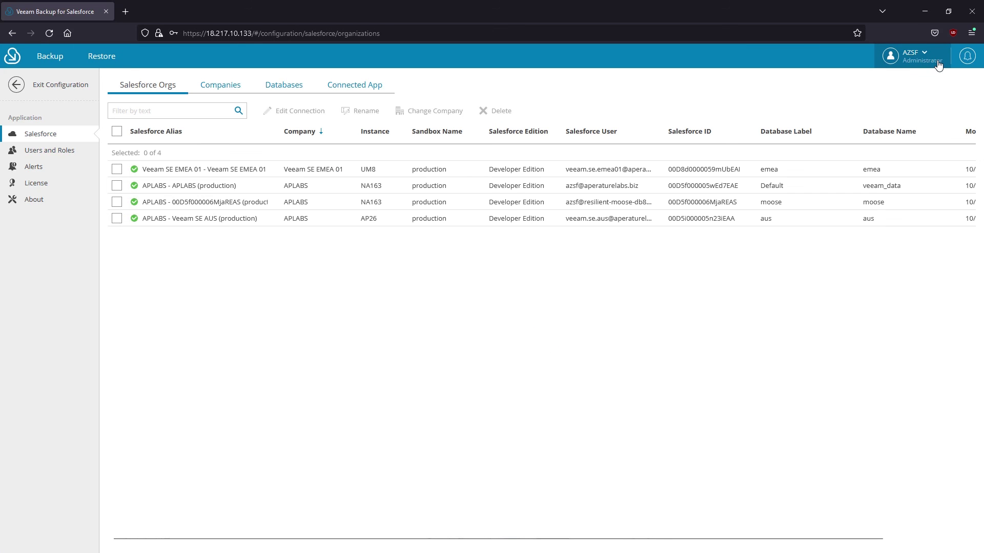
{"action": "left_click", "coordinate": [53, 169]}
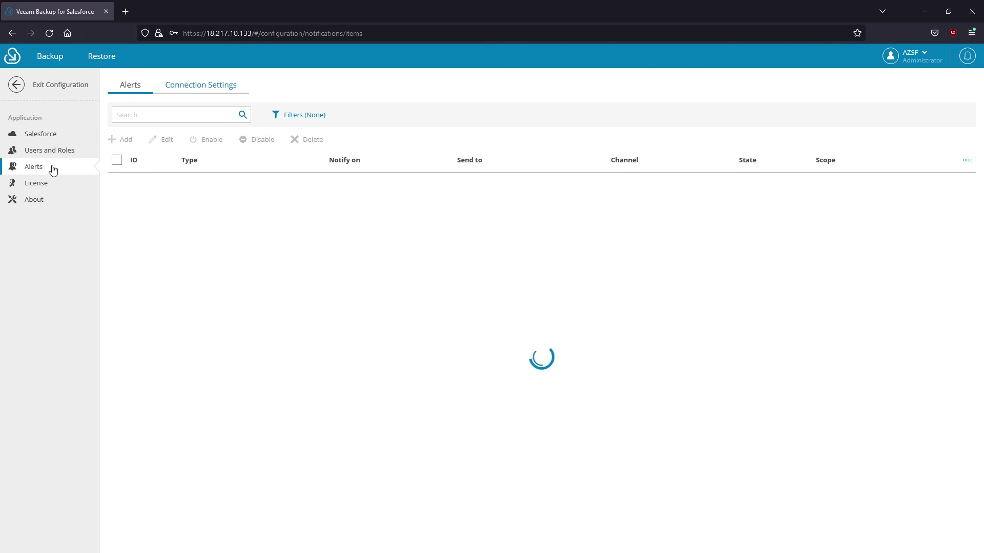
{"action": "left_click", "coordinate": [129, 143]}
{"action": "left_click", "coordinate": [168, 152]}
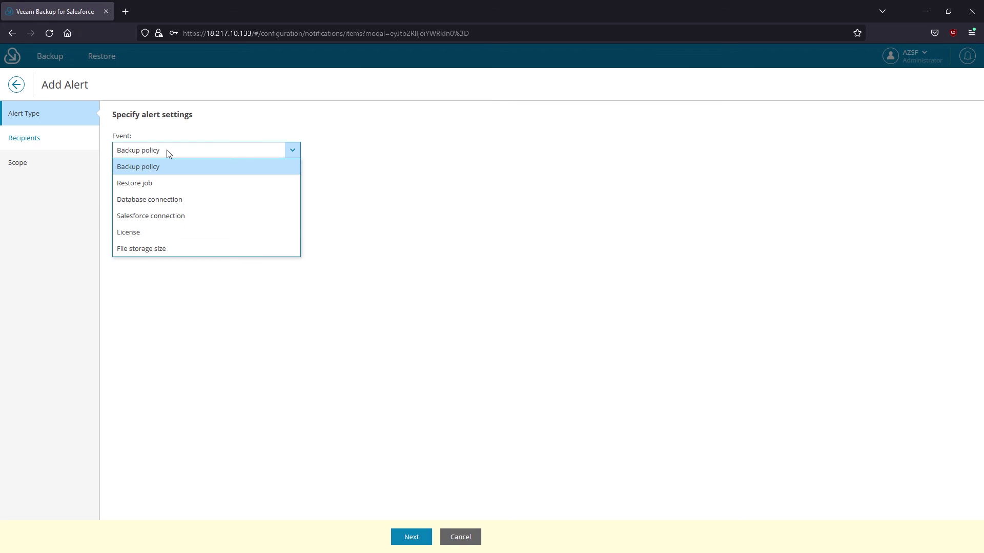
{"action": "left_click", "coordinate": [169, 167]}
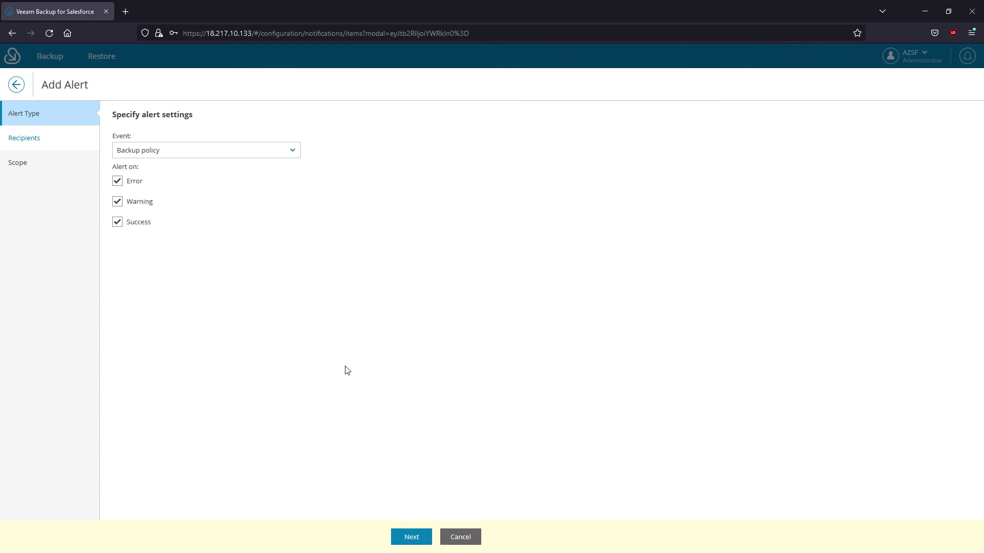
{"action": "left_click", "coordinate": [408, 541]}
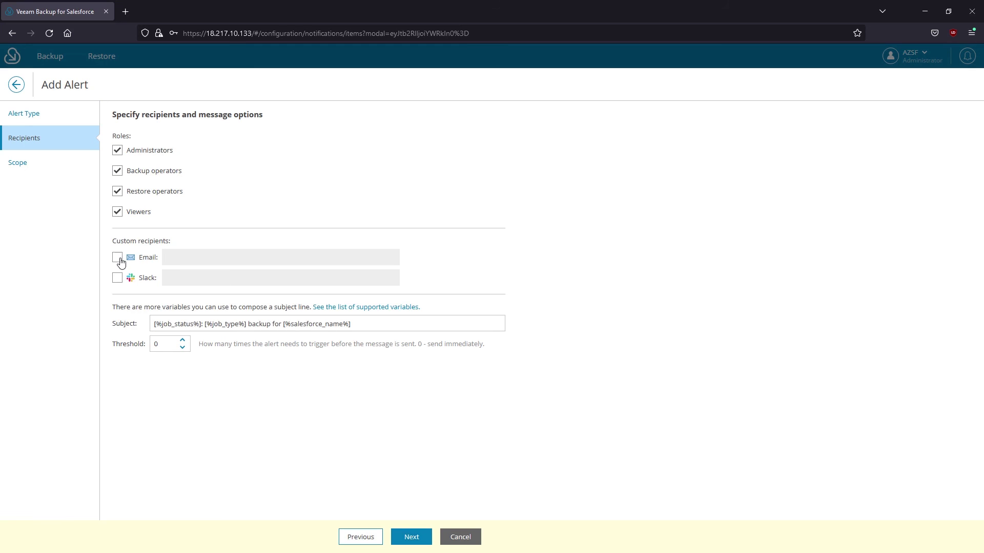
Add Email and Slack recipients, then discard the alert and exit configuration
{"action": "left_click", "coordinate": [117, 257]}
{"action": "left_click", "coordinate": [118, 277]}
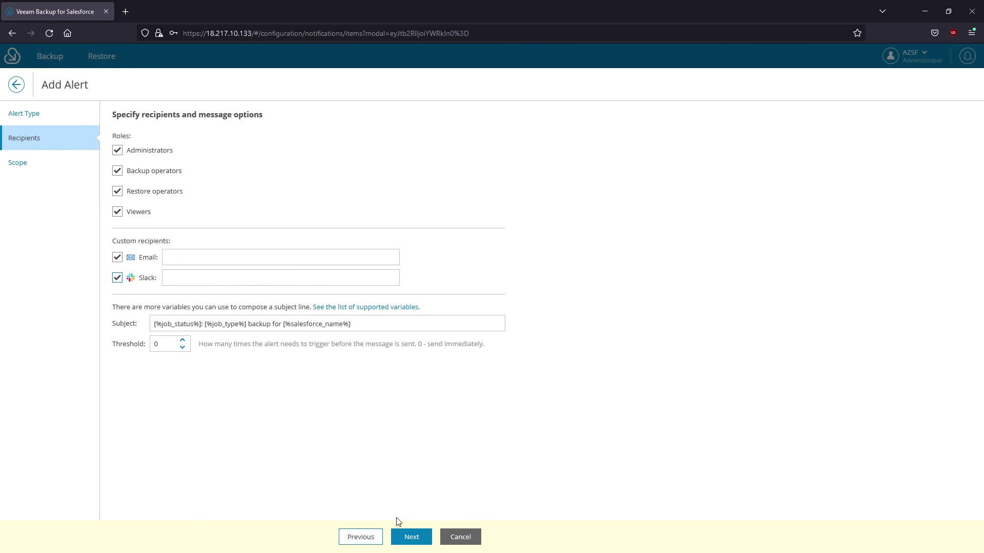
{"action": "left_click", "coordinate": [409, 537]}
{"action": "left_click", "coordinate": [460, 537]}
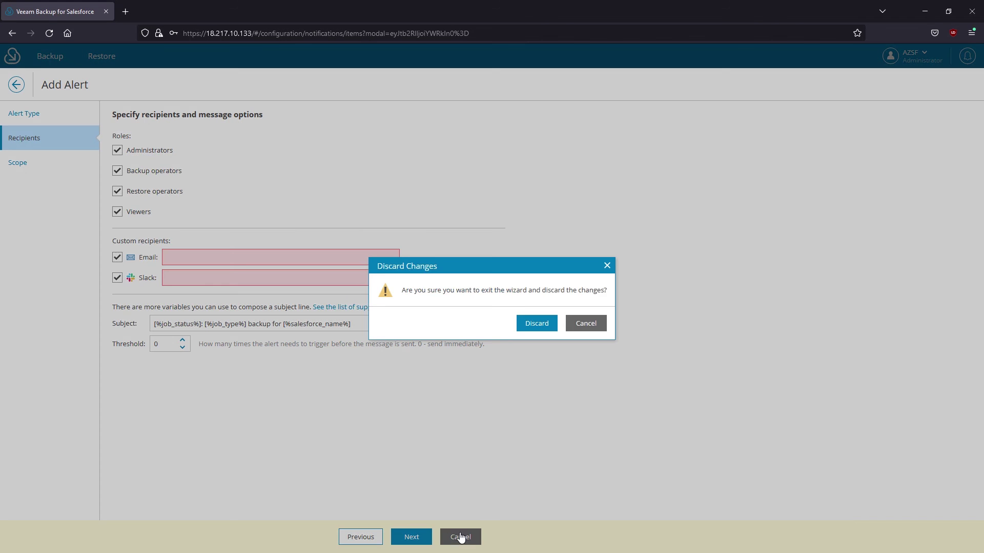
{"action": "left_click", "coordinate": [534, 323]}
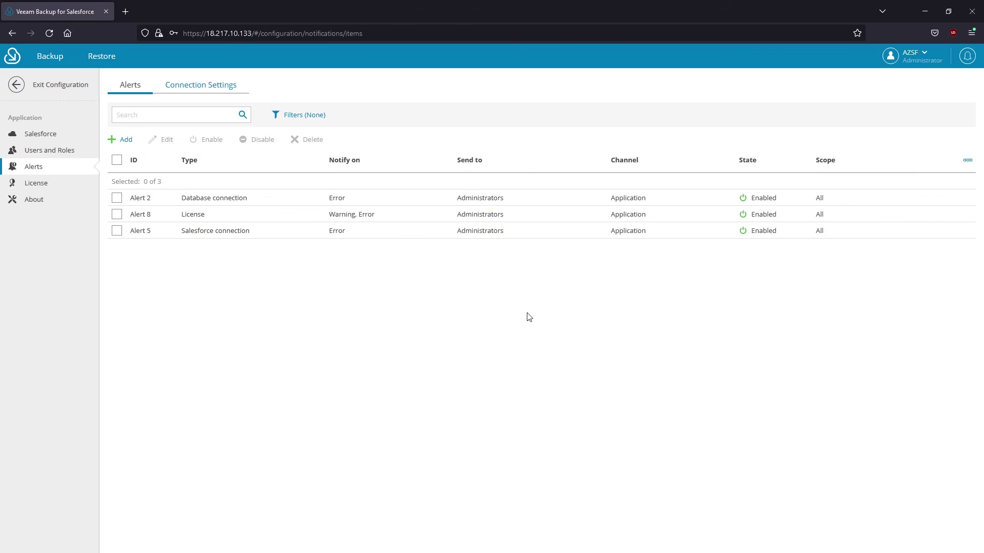
{"action": "left_click", "coordinate": [49, 88]}
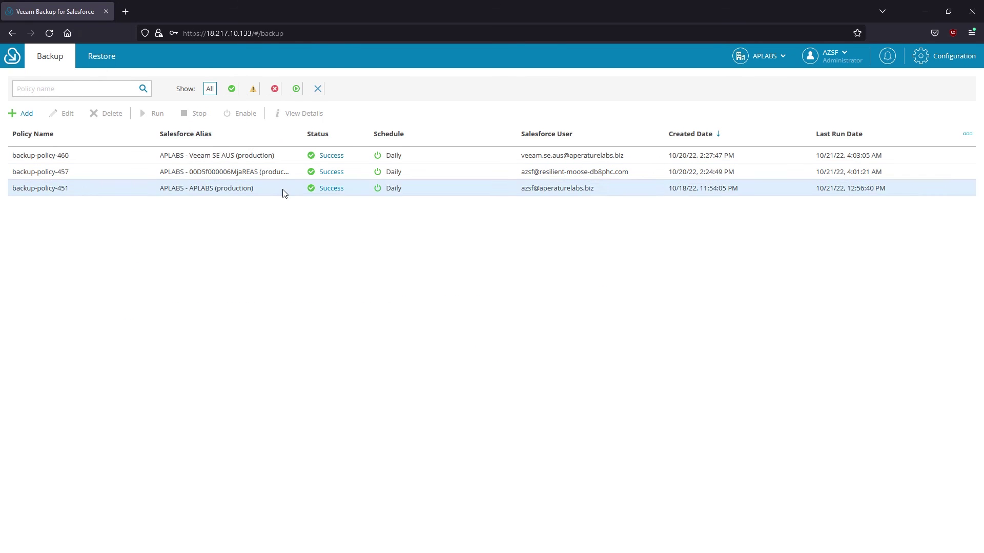